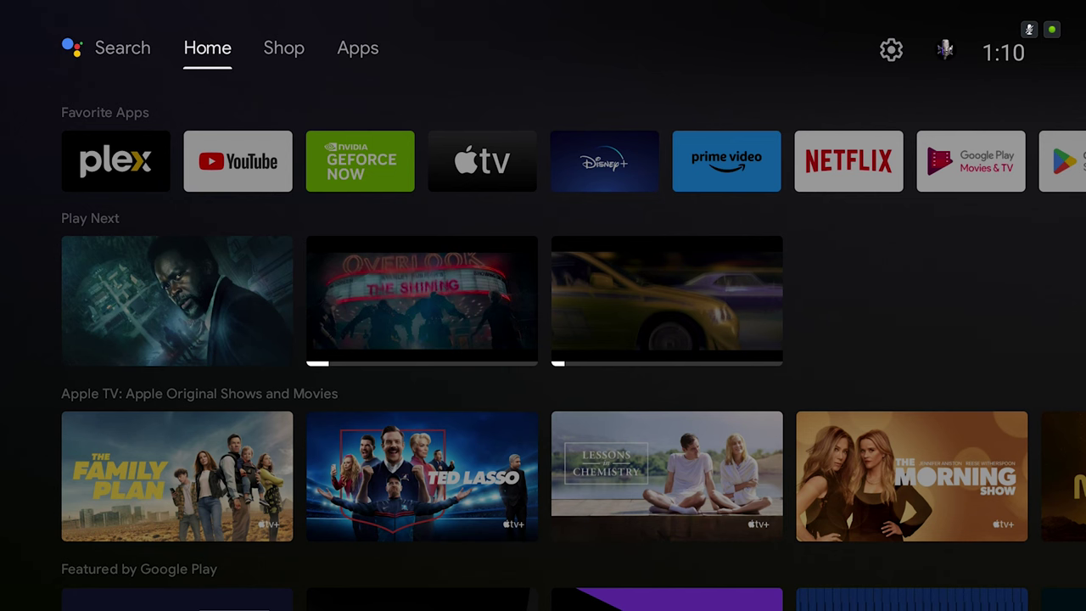
- Open the device settings and bring up the AI upscaling options
key("Return")
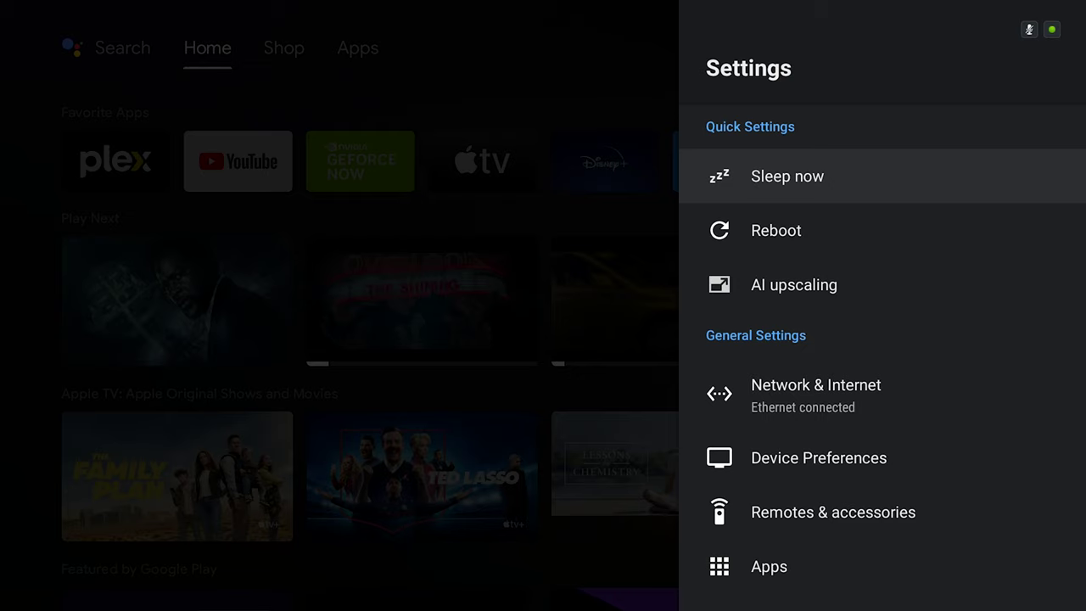
key("Down")
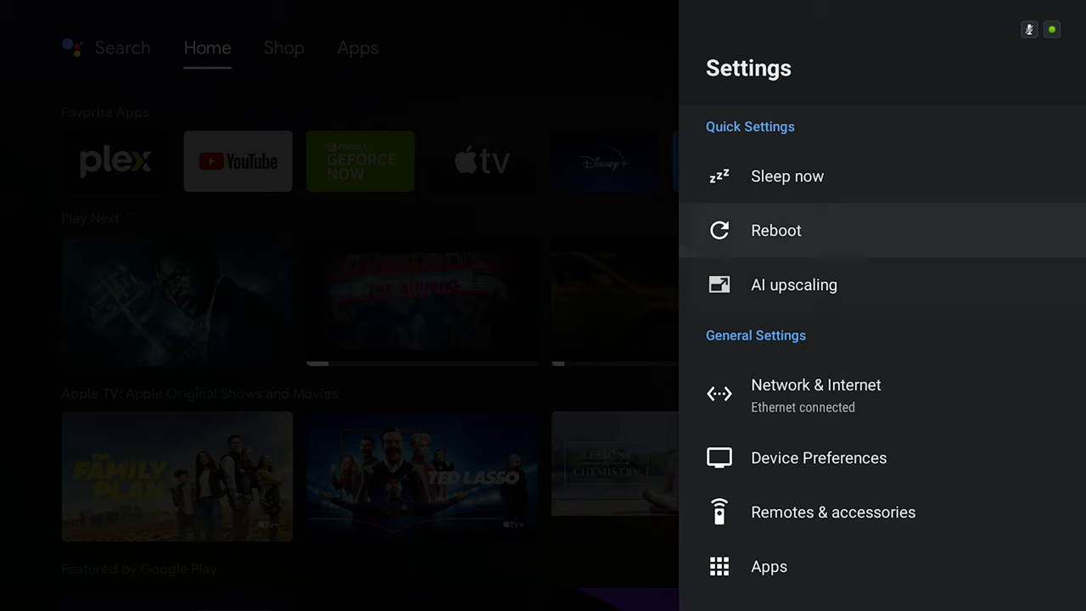
key("Down")
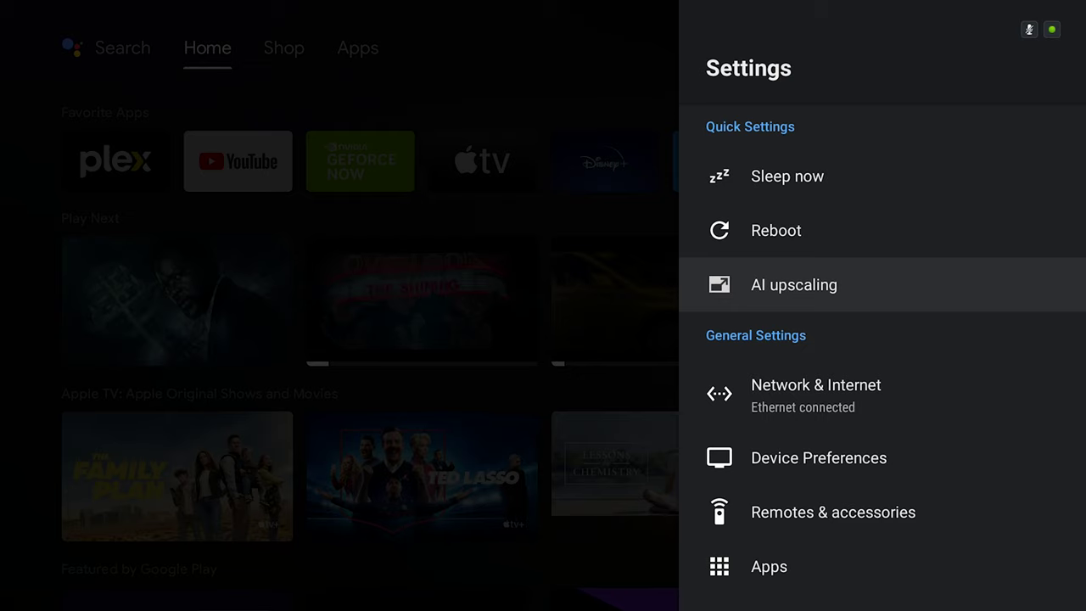
key("Return")
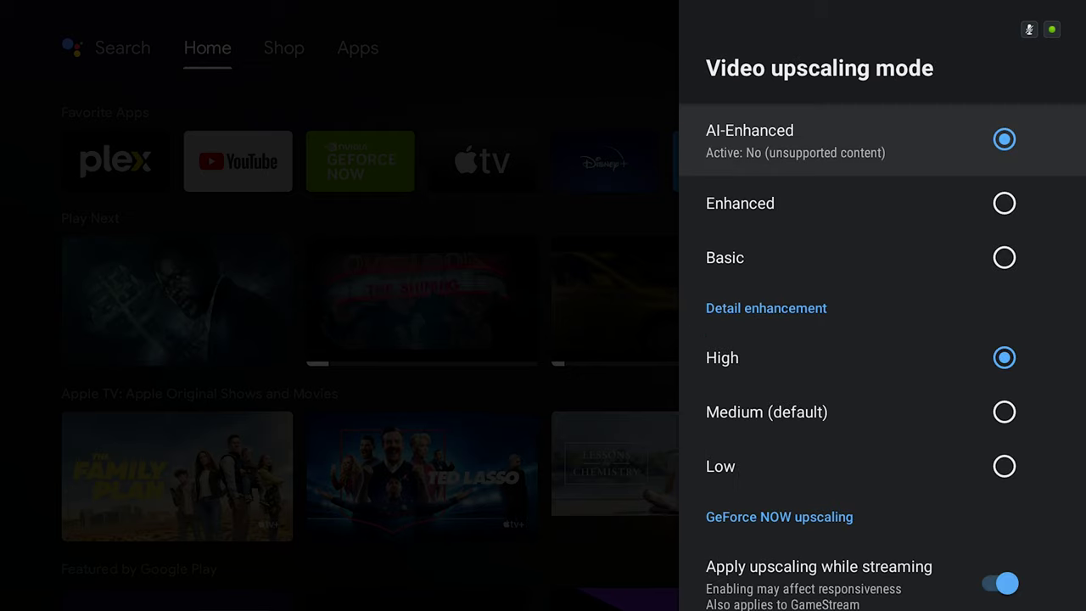
- Examine the video upscaling modes, detail enhancement levels, GeForce NOW upscaling and AI demo mode, then return to the main settings
key("Down")
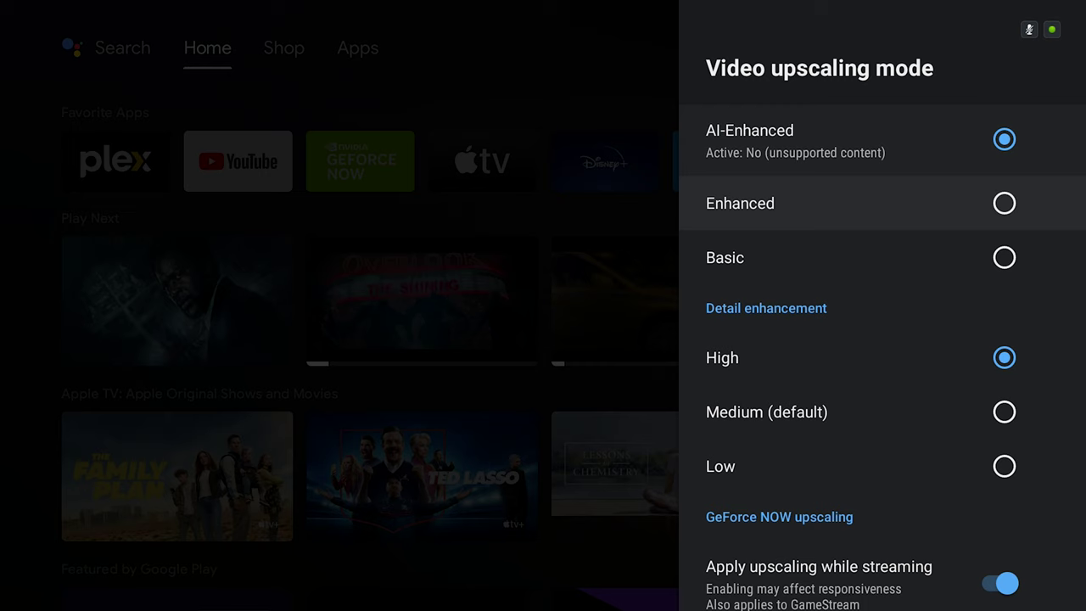
key("Down")
key("Up")
key("Up")
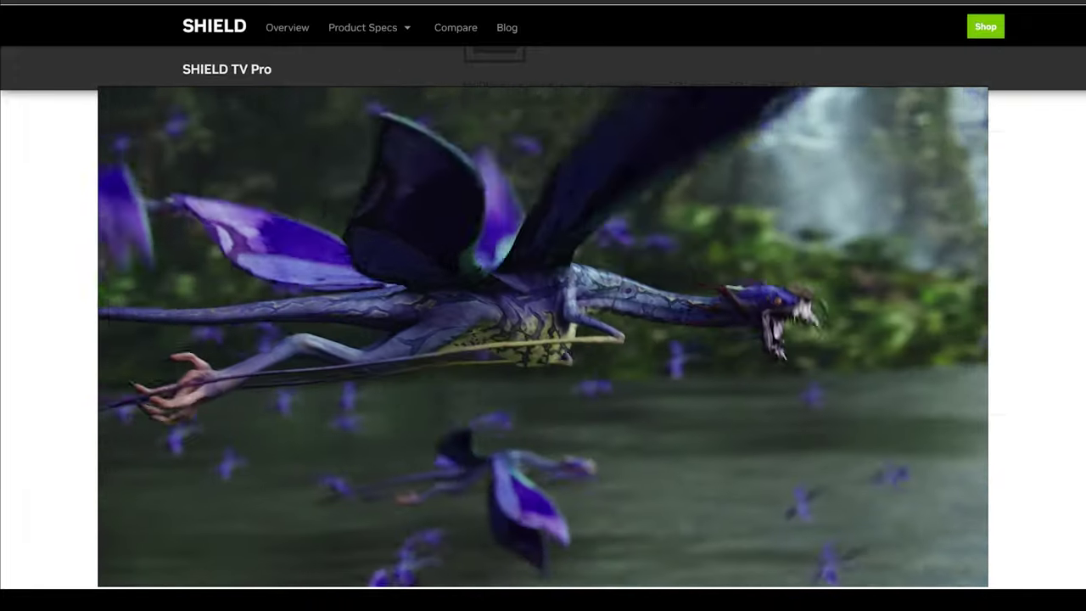
key("Down")
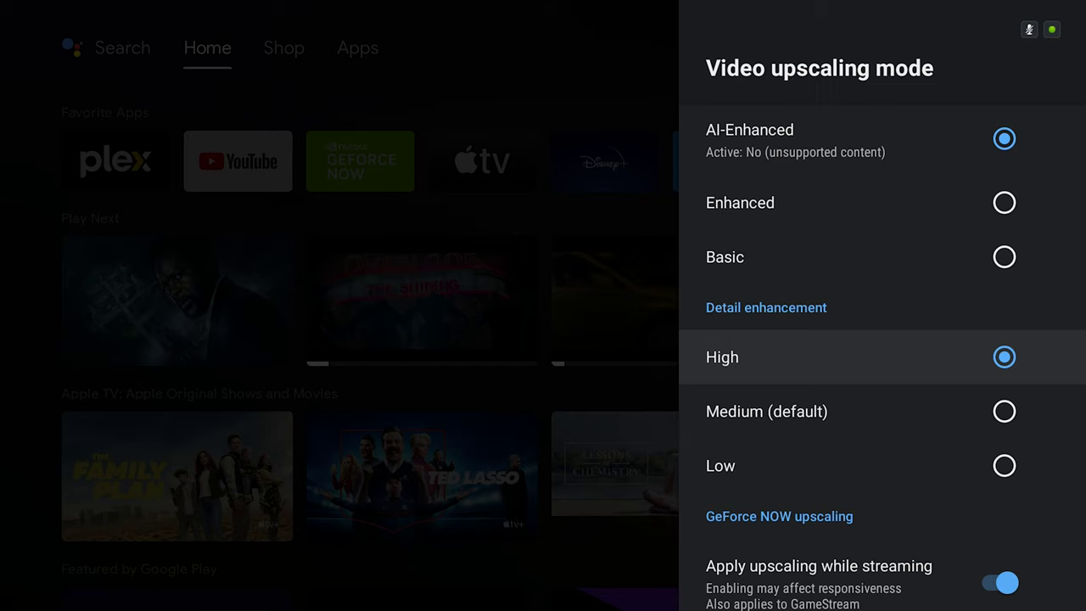
key("Down")
key("Down")
key("Down")
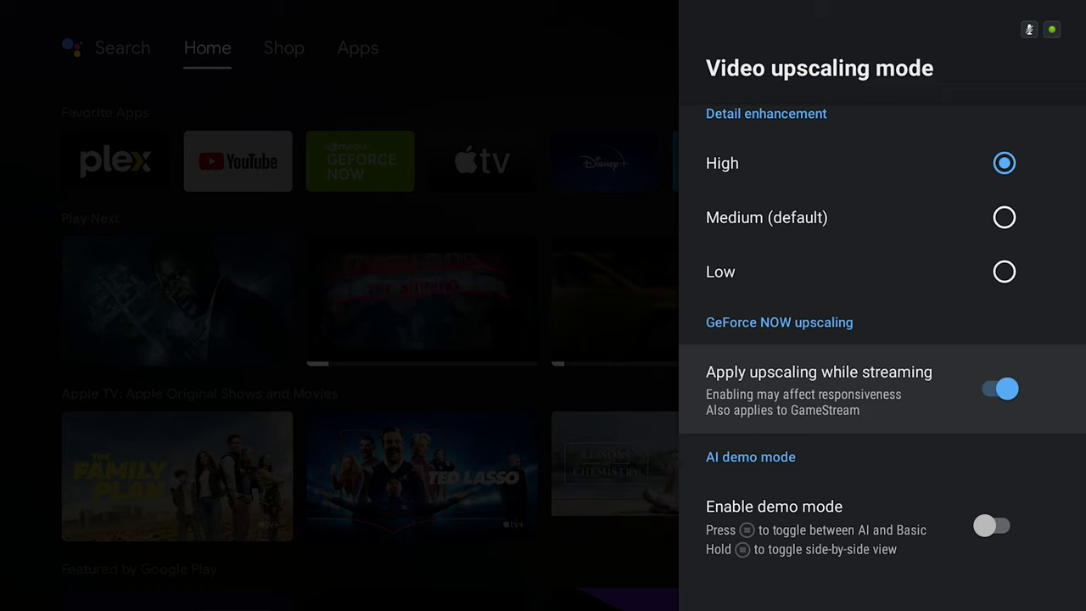
key("Down")
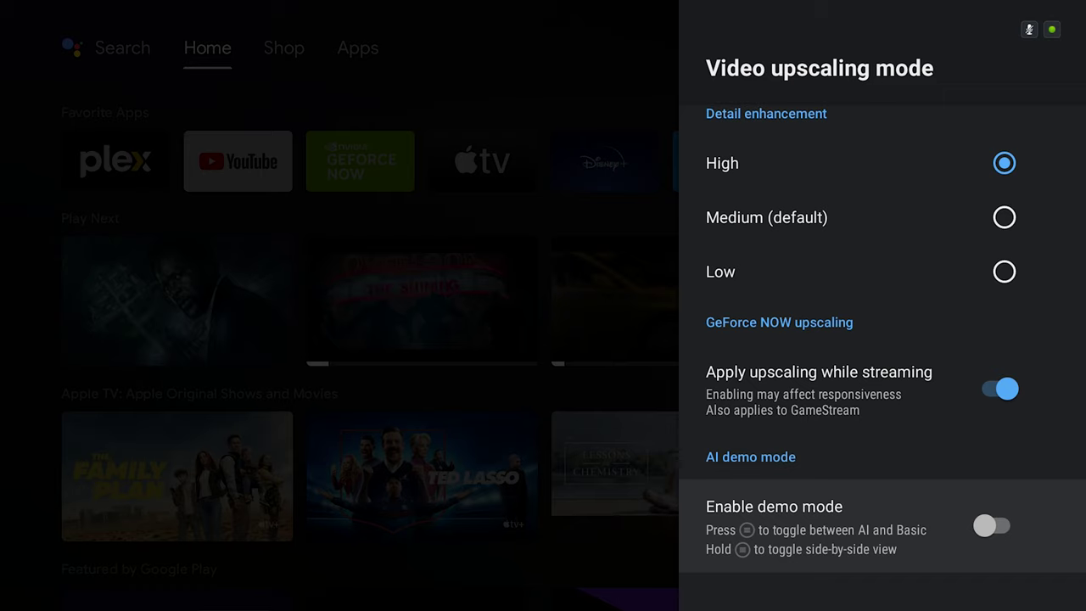
key("Up")
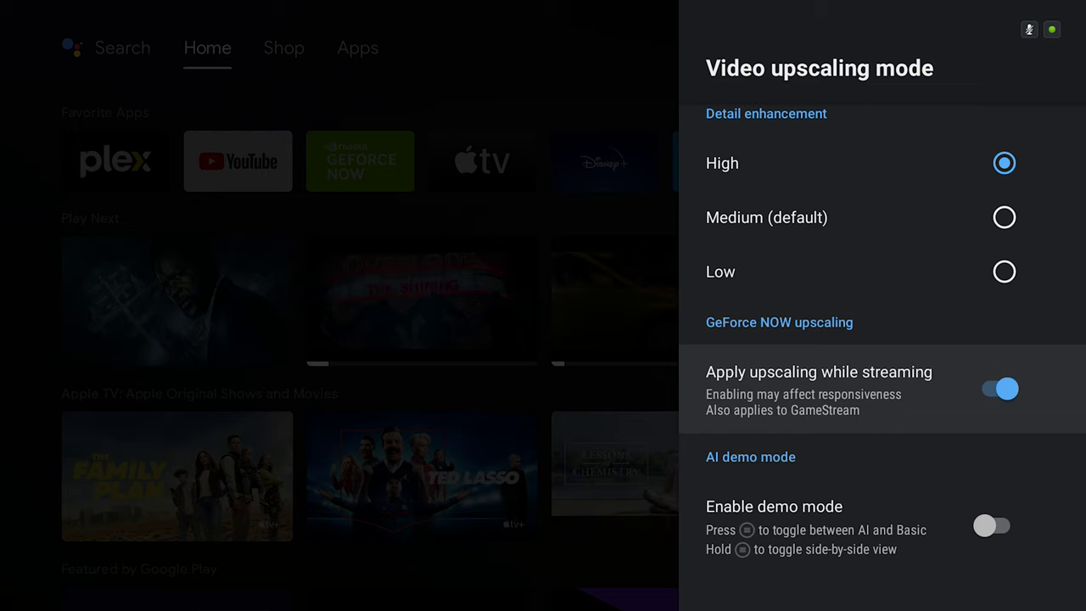
key("Escape")
- Open the Display & Sound settings within Device Preferences
key("Down")
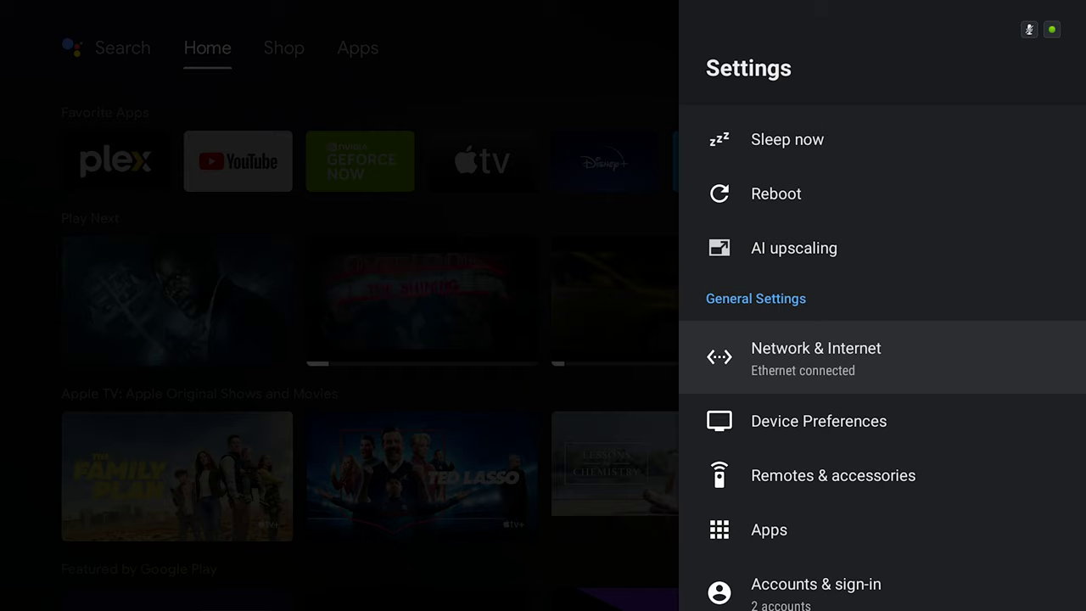
key("Down")
key("Up")
key("Down")
key("Return")
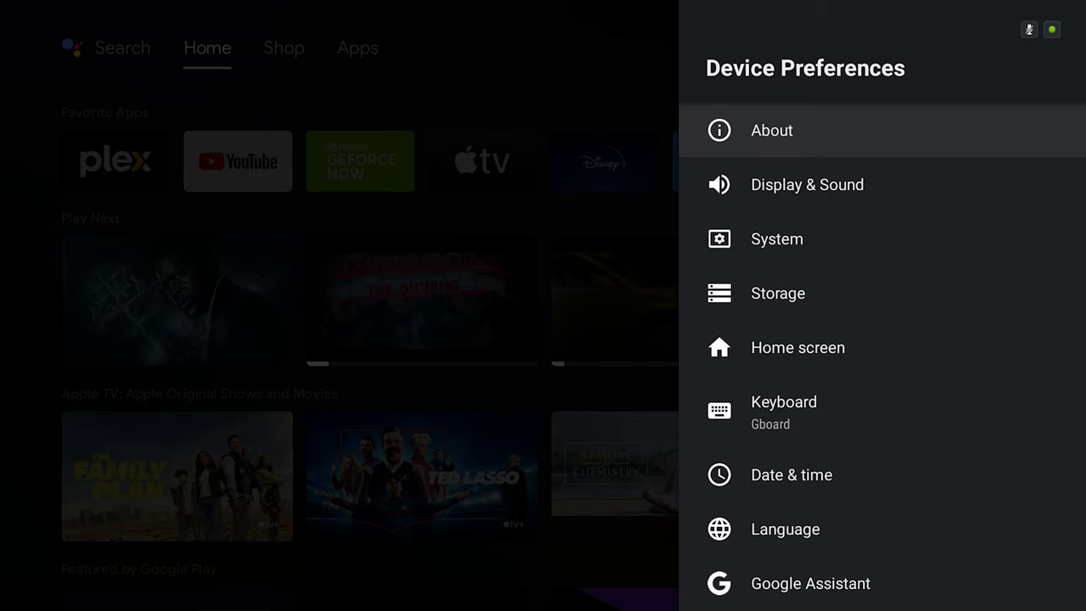
key("Down")
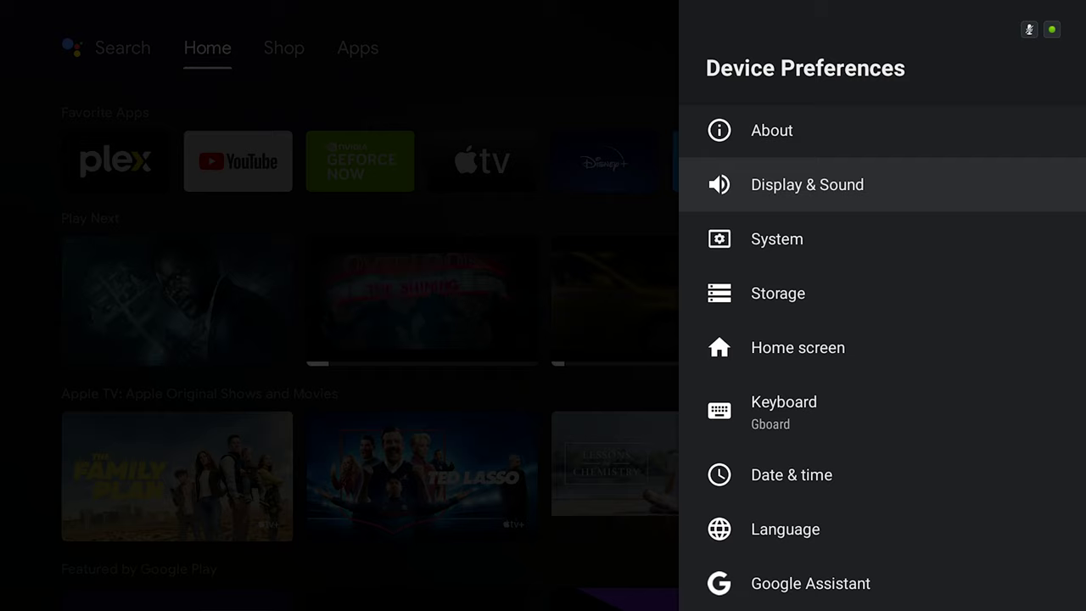
key("Return")
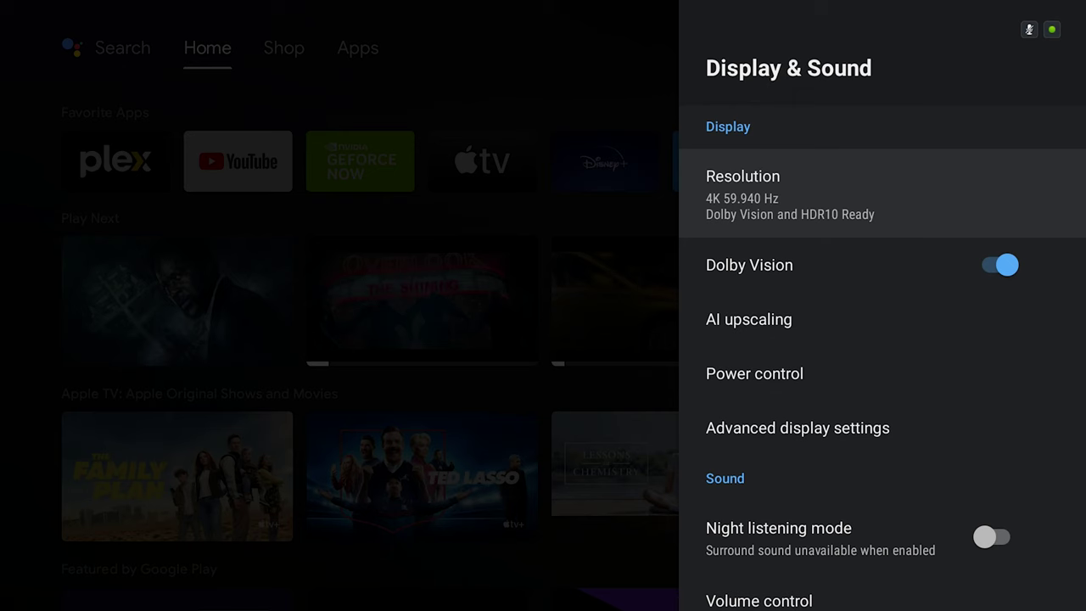
- Review the available display resolutions, including the 4K 59.940 Hz Dolby Vision and HDR10 Ready option, without changing the selection
key("Return")
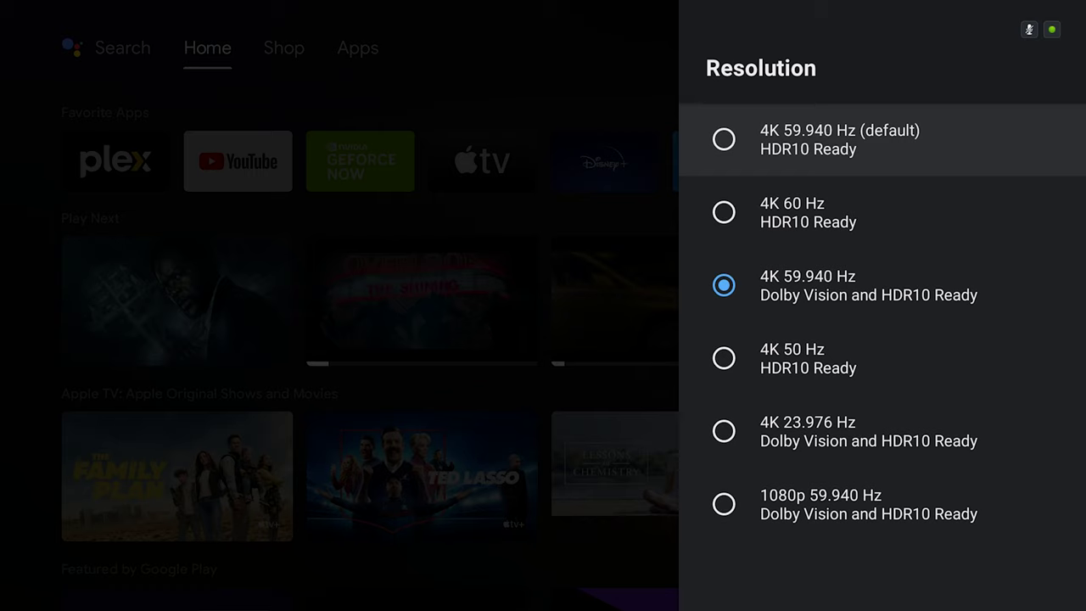
key("Down")
key("Down")
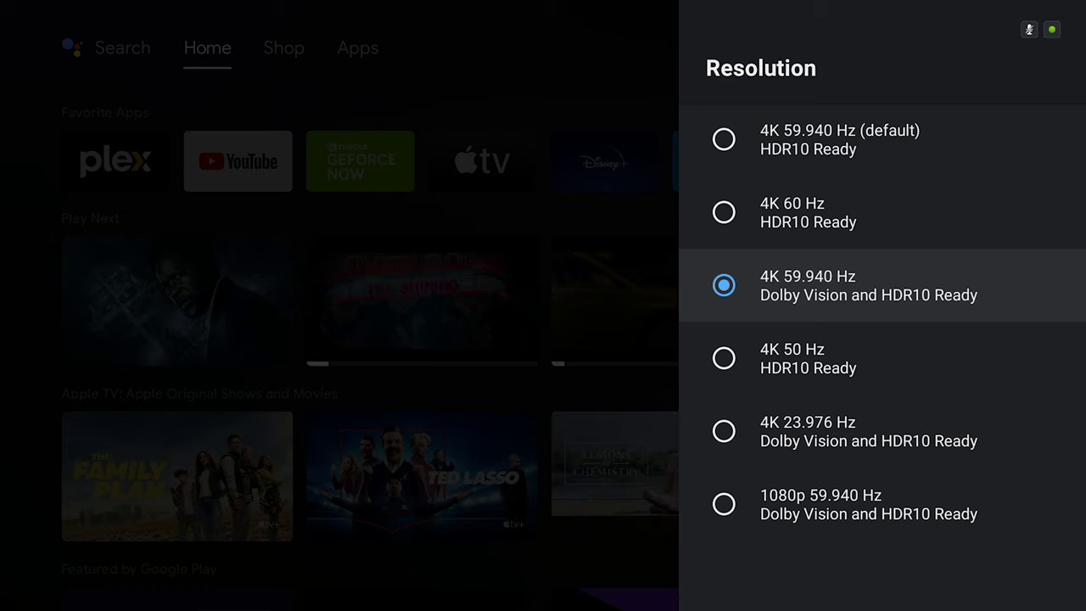
key("Escape")
- Examine the Power control options for TV and SHIELD wake and sleep behaviour and IR setup, then return to Display & Sound
key("Down")
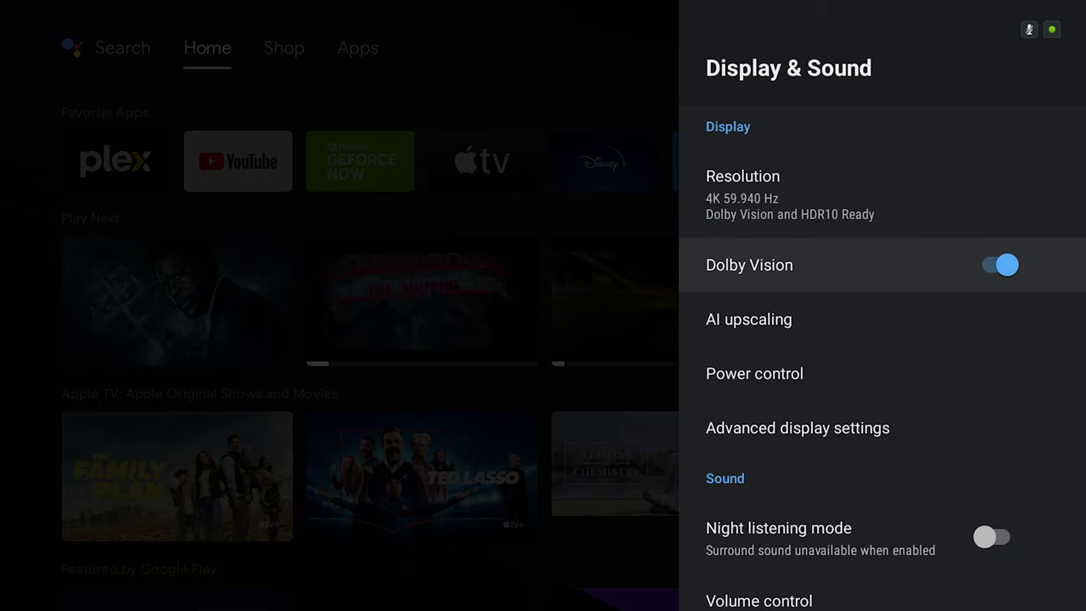
key("Down")
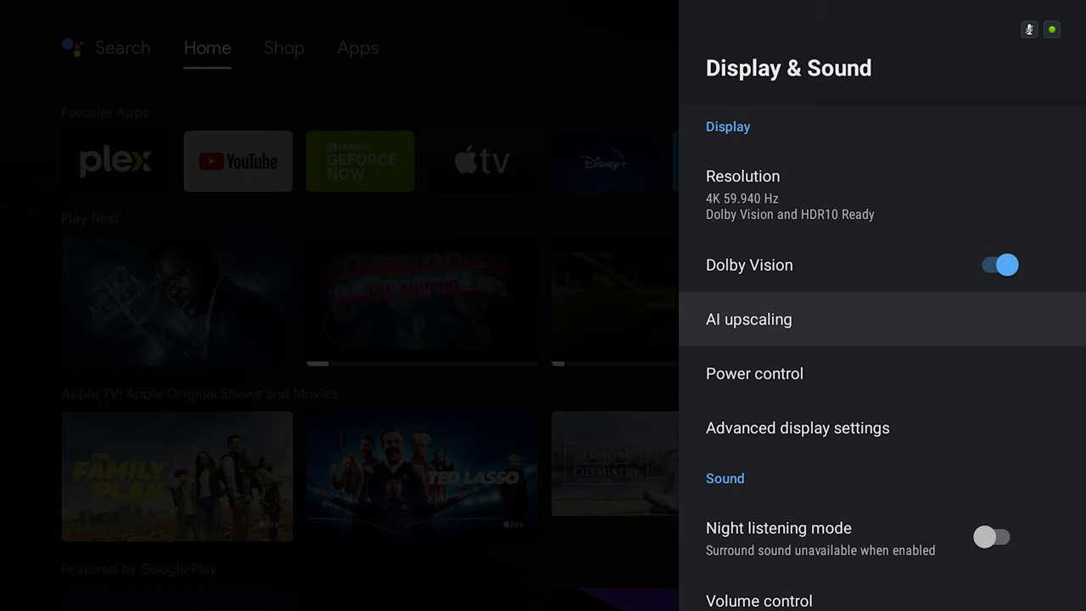
key("Down")
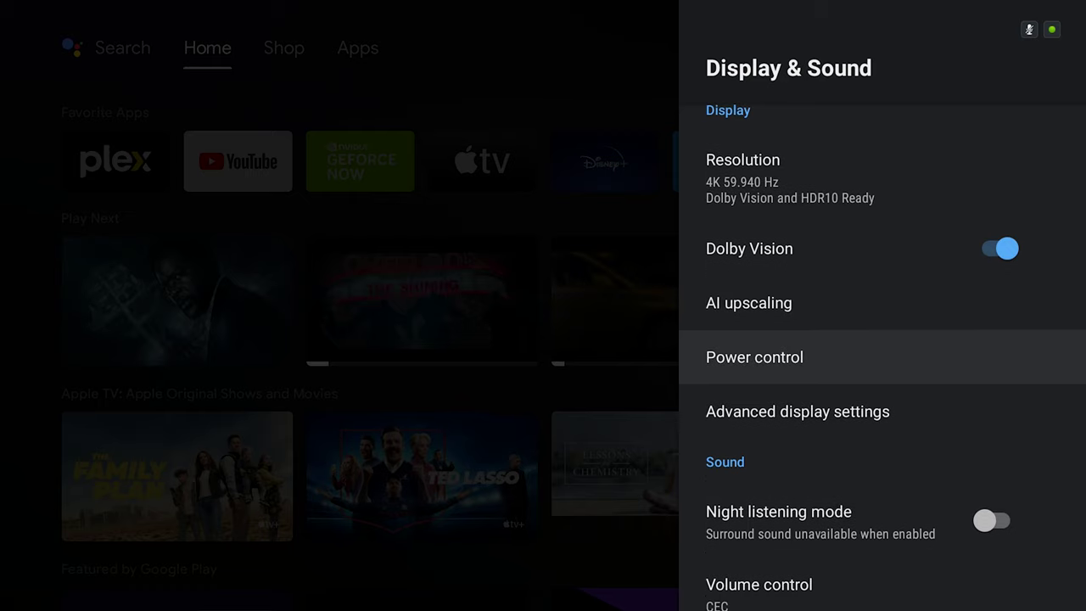
key("Return")
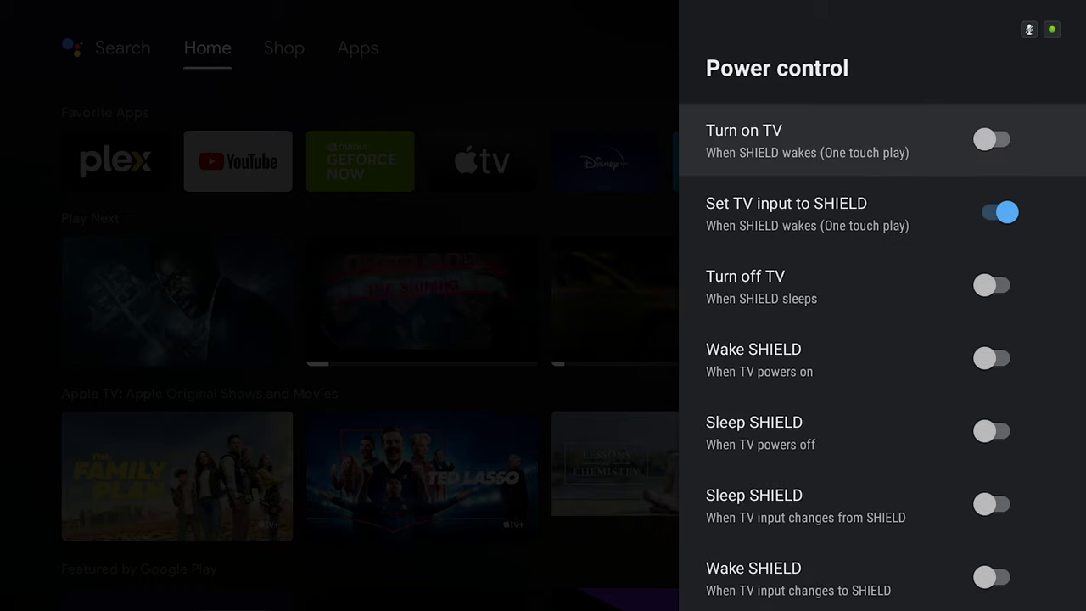
key("Down")
key("Down")
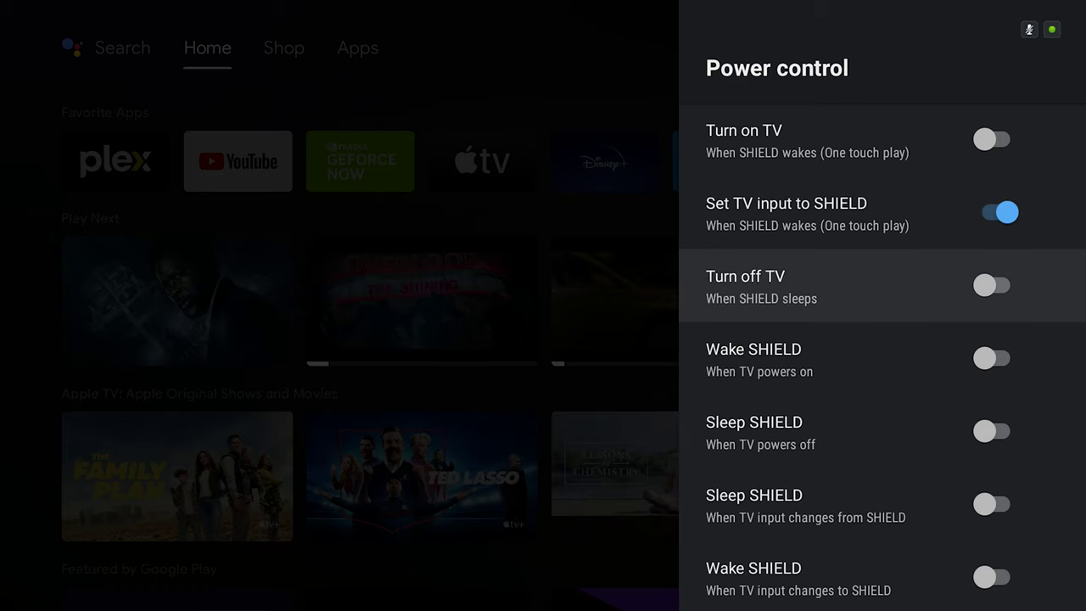
key("Down")
key("Down")
key("Down")
key("Down")
key("Down")
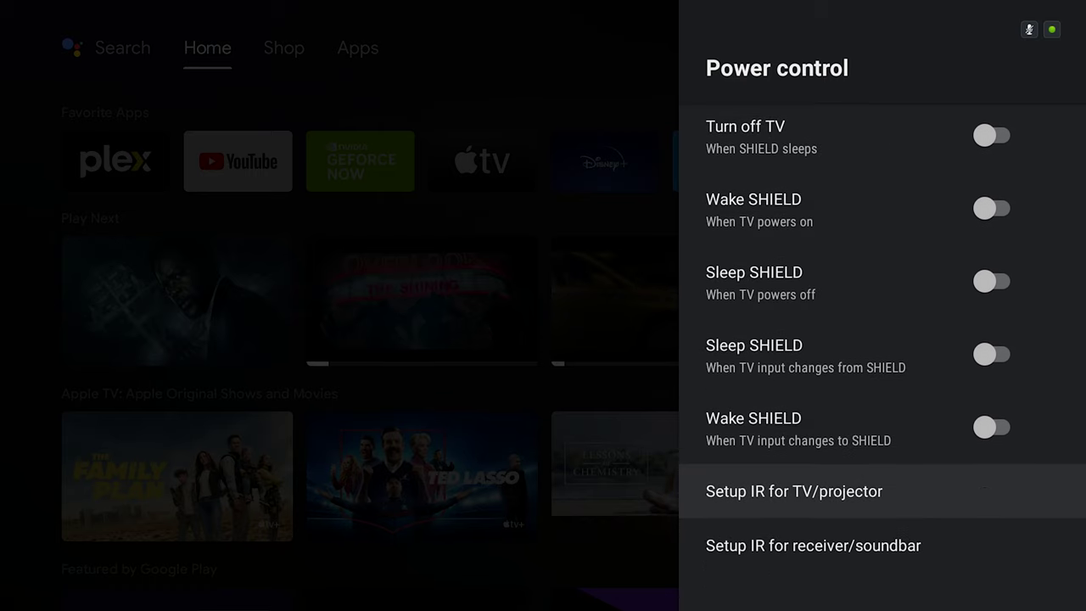
key("Up")
key("Up")
key("Up")
key("Up")
key("Up")
key("Up")
key("Up")
key("Escape")
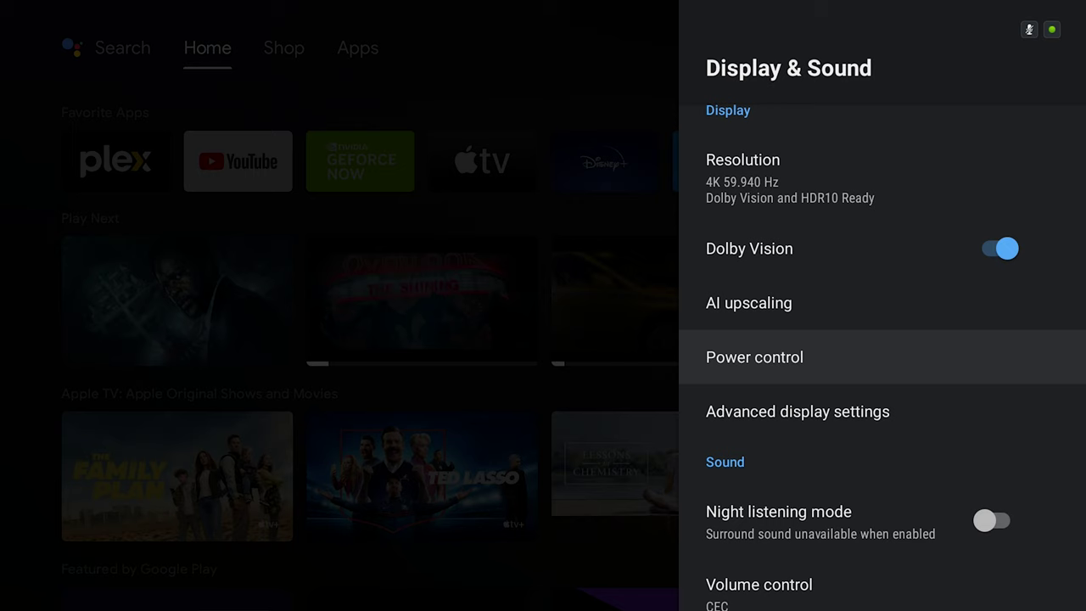
- Review the advanced display settings, including custom display mode and HDR content display, then leave them
key("Down")
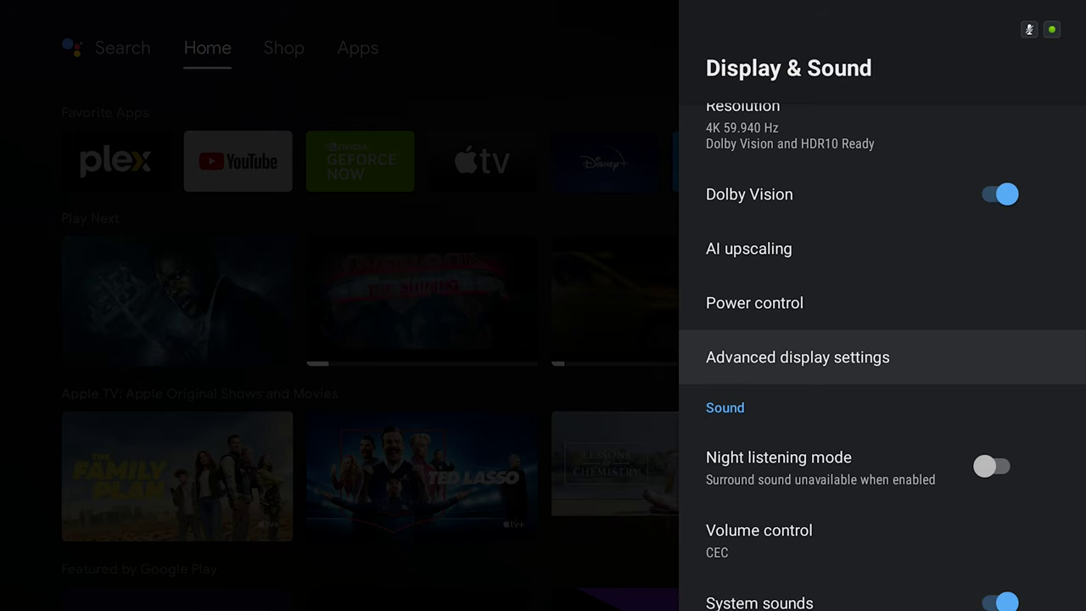
key("Return")
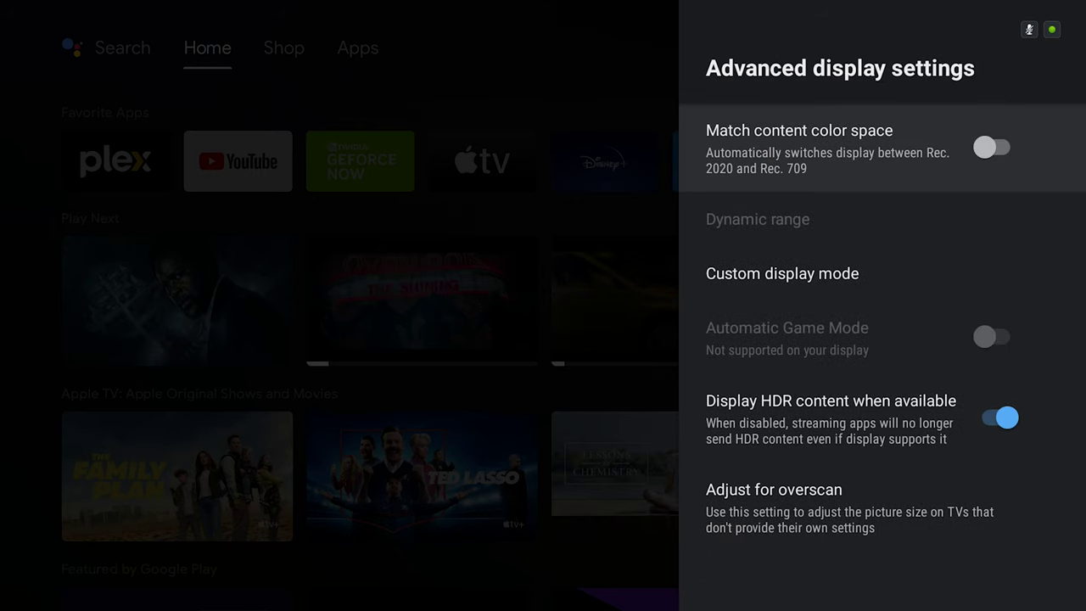
key("Down")
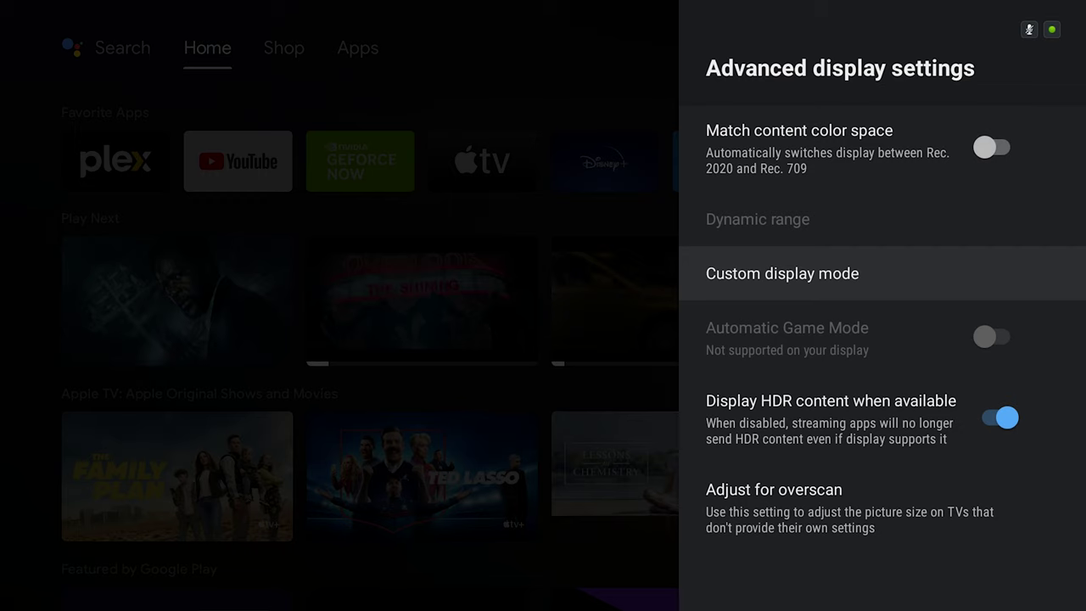
key("Down")
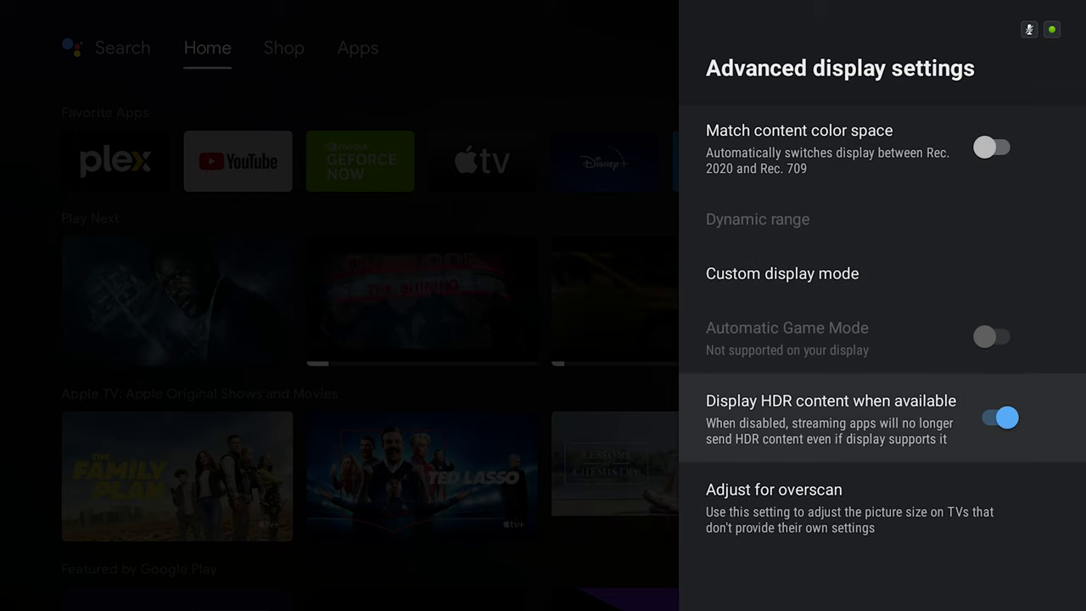
key("Escape")
- Examine the Volume control options for CEC, HDMI fixed volume and voice volume adjustment, then return to Display & Sound
key("Down")
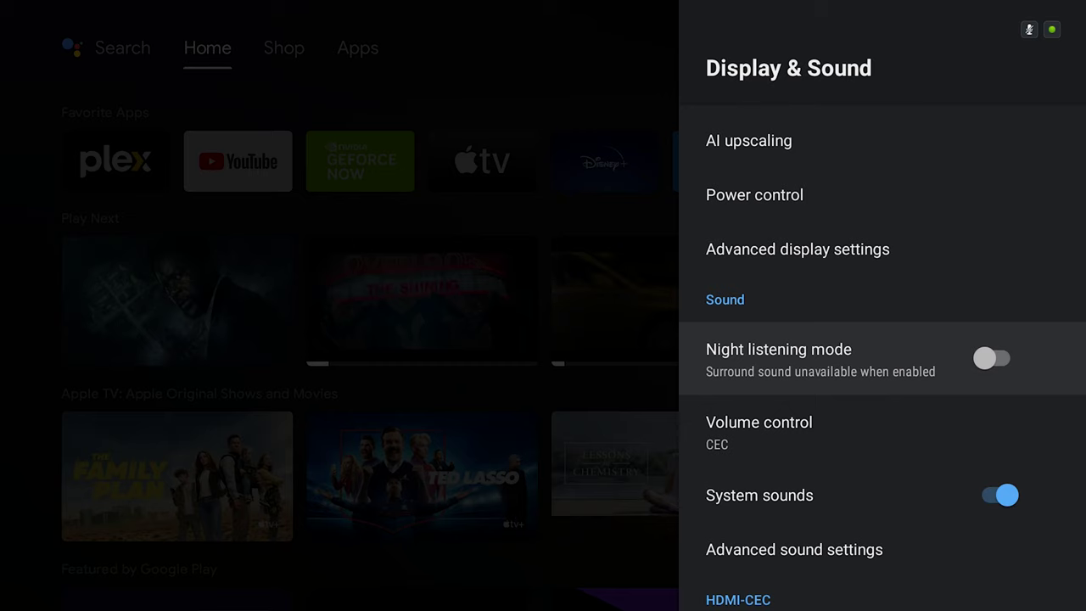
key("Down")
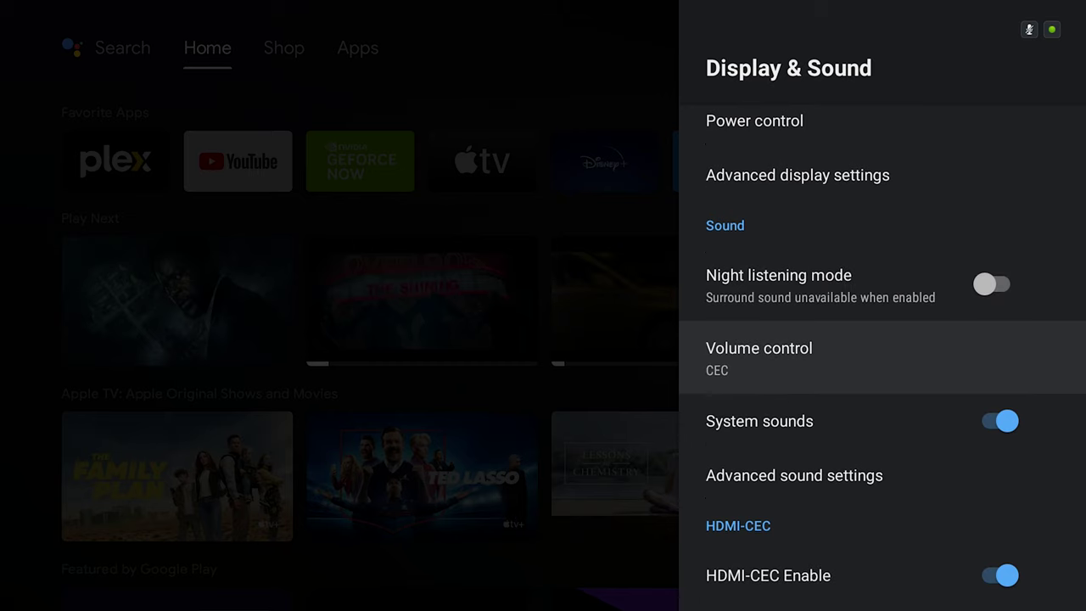
key("Return")
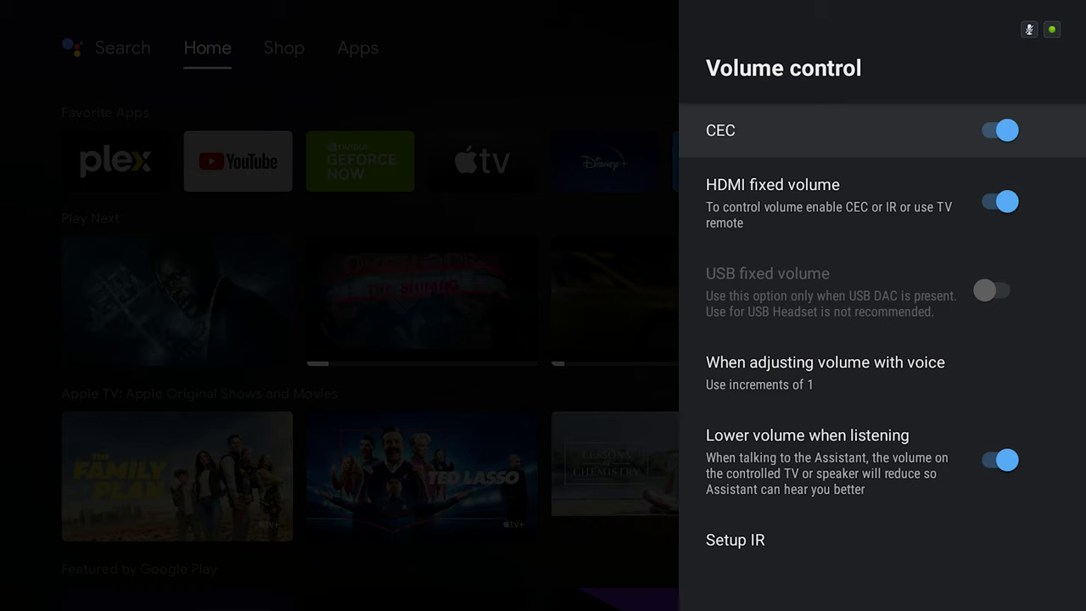
key("Down")
key("Down")
key("Down")
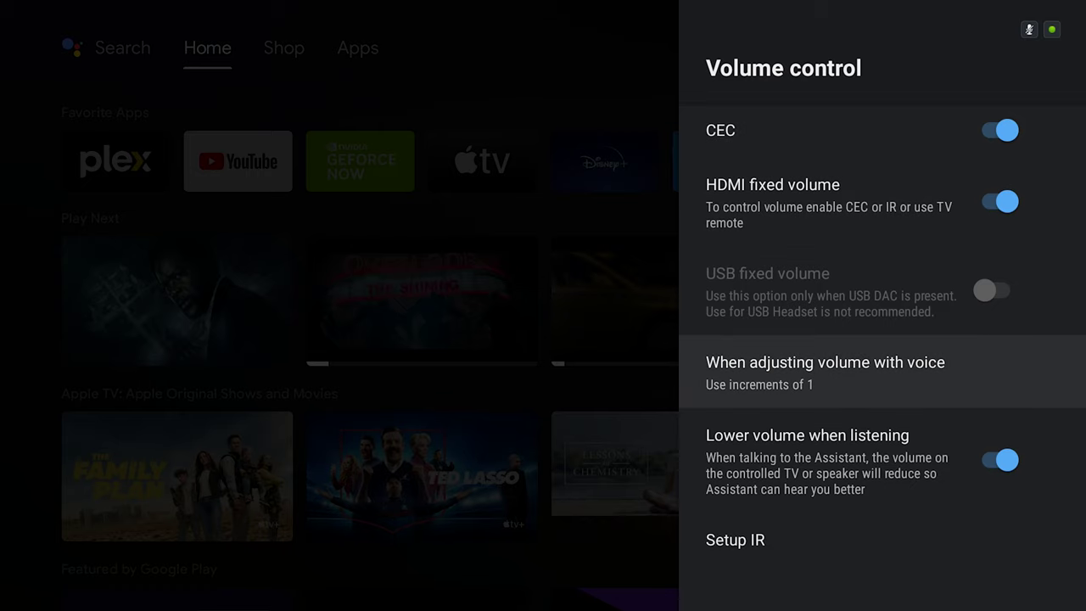
key("Up")
key("Up")
key("Up")
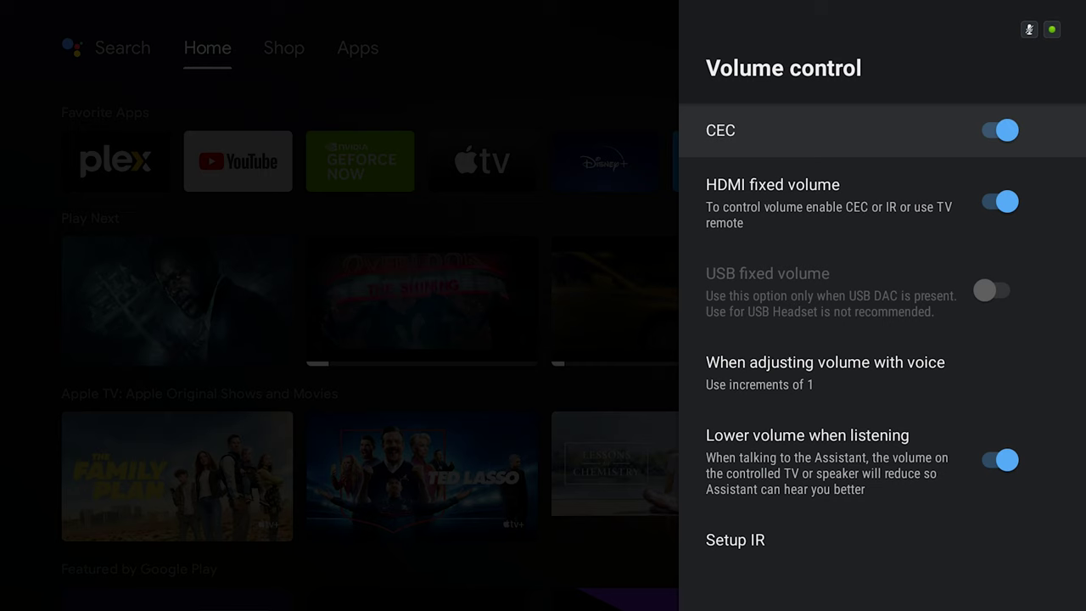
key("Escape")
- Open the advanced sound settings within Display & Sound
key("Down")
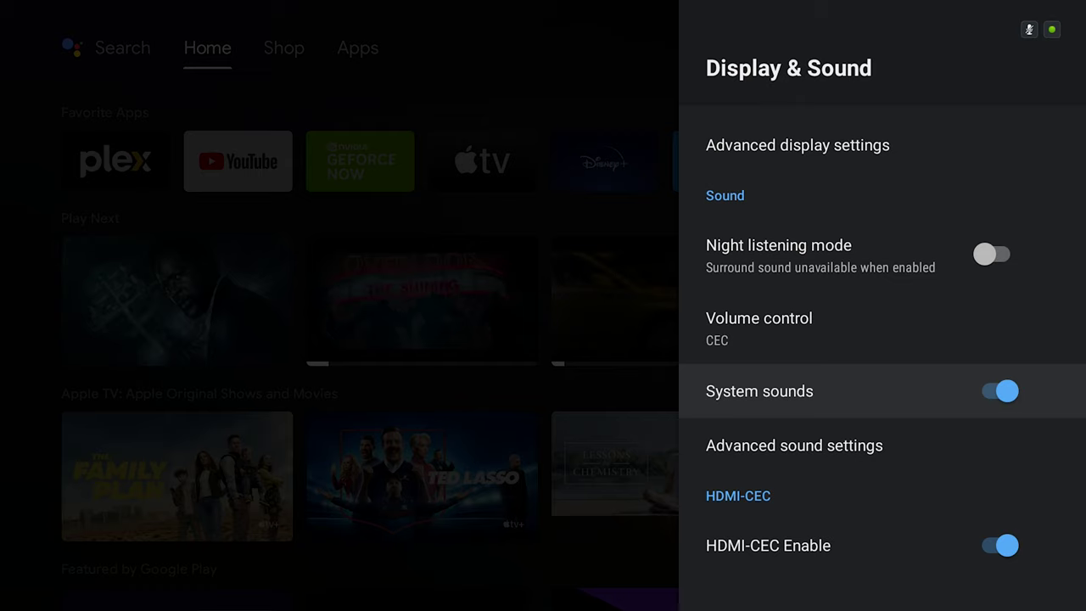
key("Down")
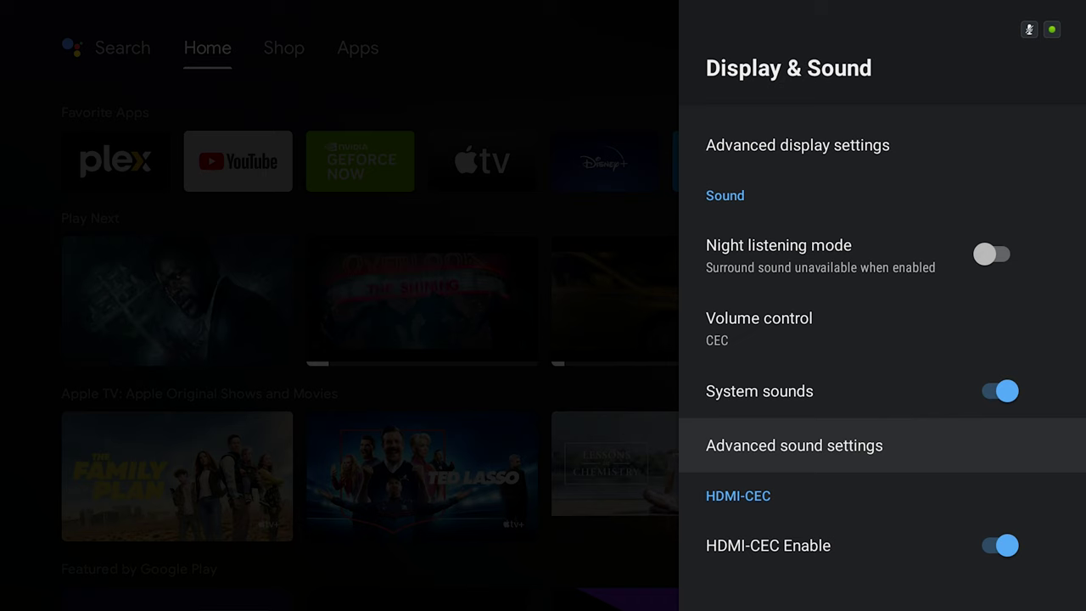
key("Return")
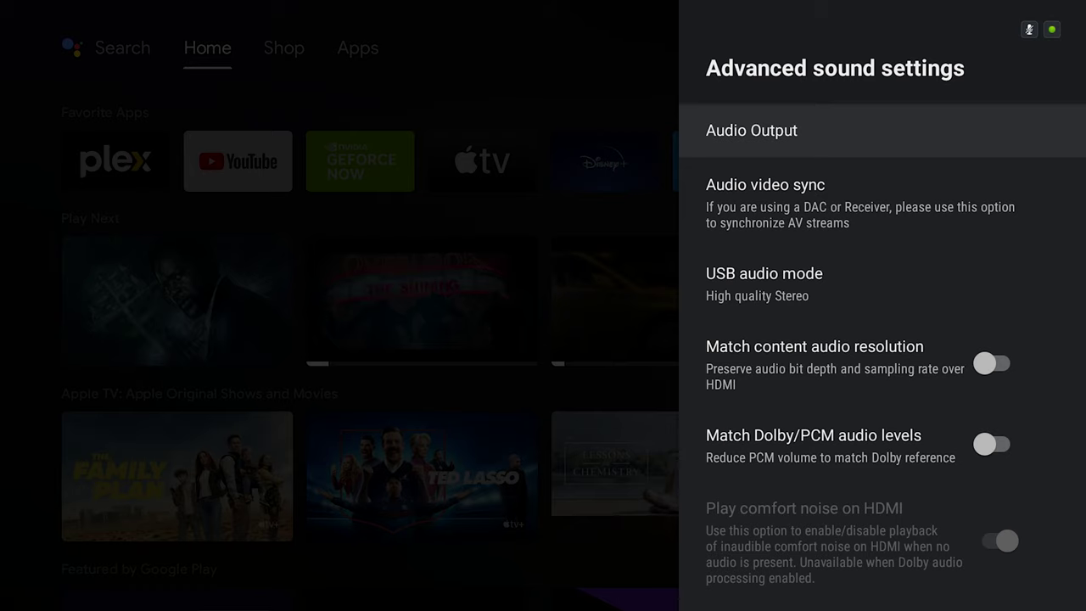
- Examine the Audio Output options and the Audio video sync slider, then return to the advanced sound settings
key("Return")
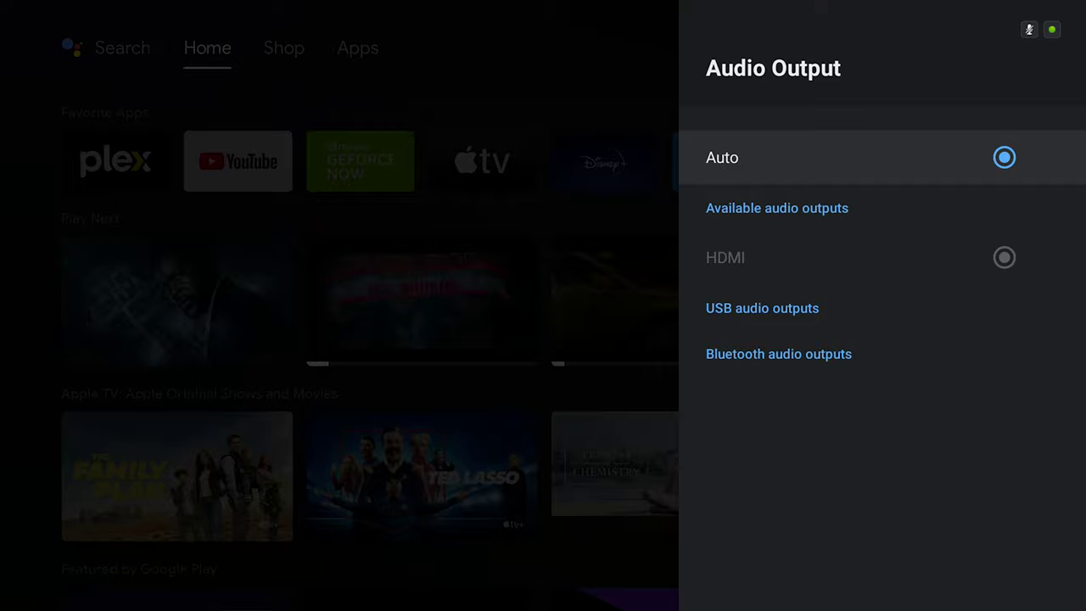
key("Escape")
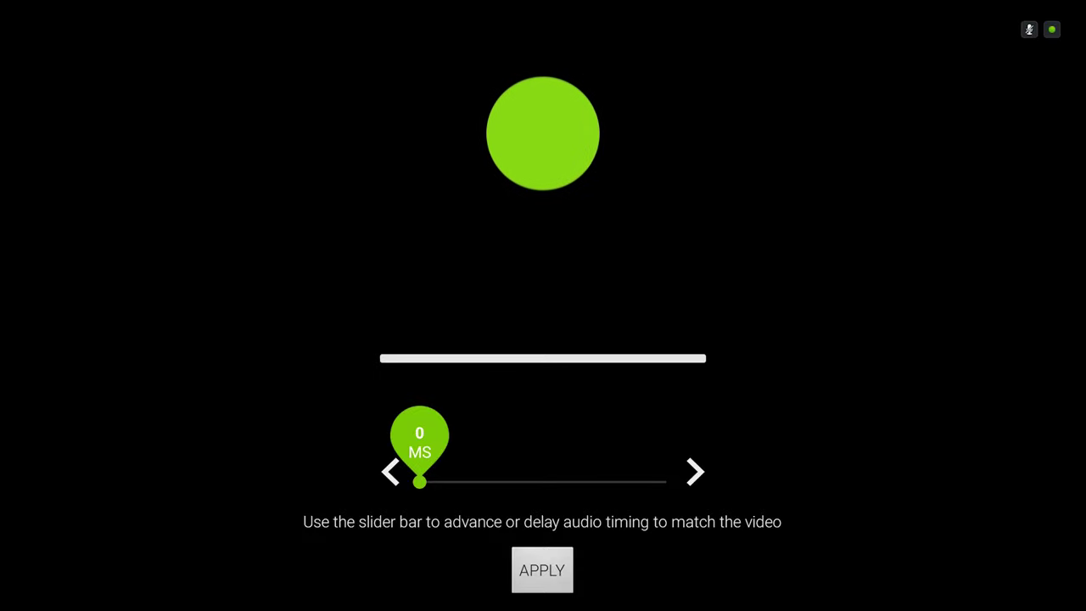
key("Escape")
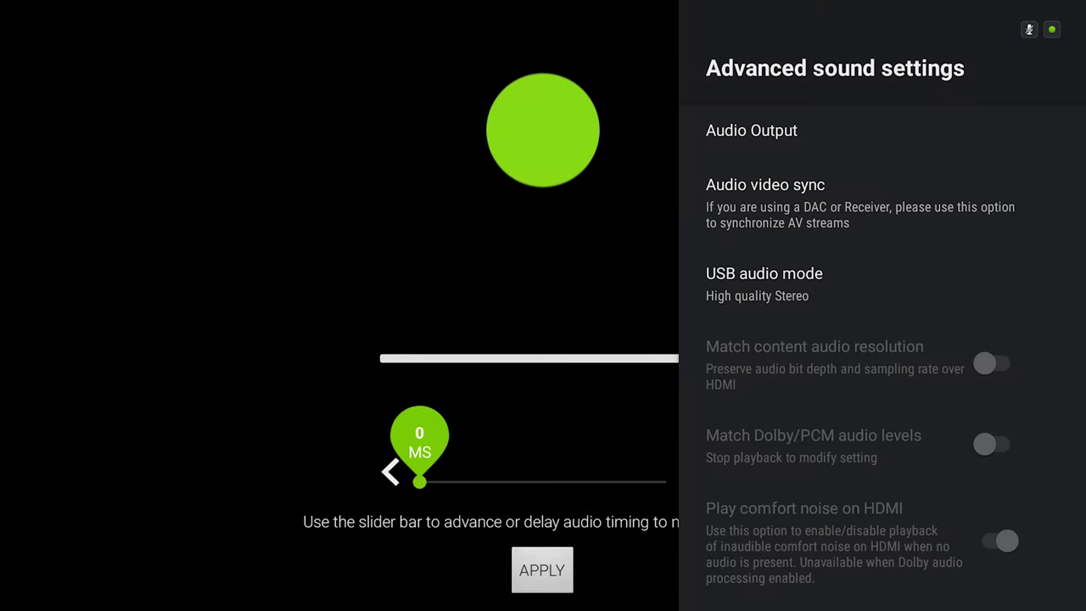
- Review the USB audio mode options and select High quality Stereo
key("Down")
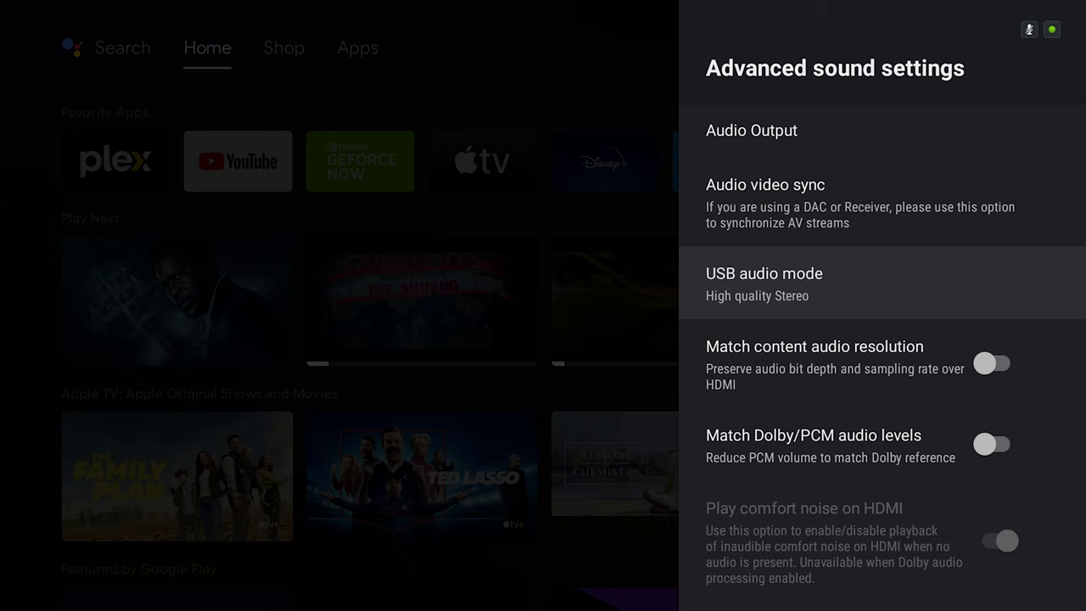
key("Return")
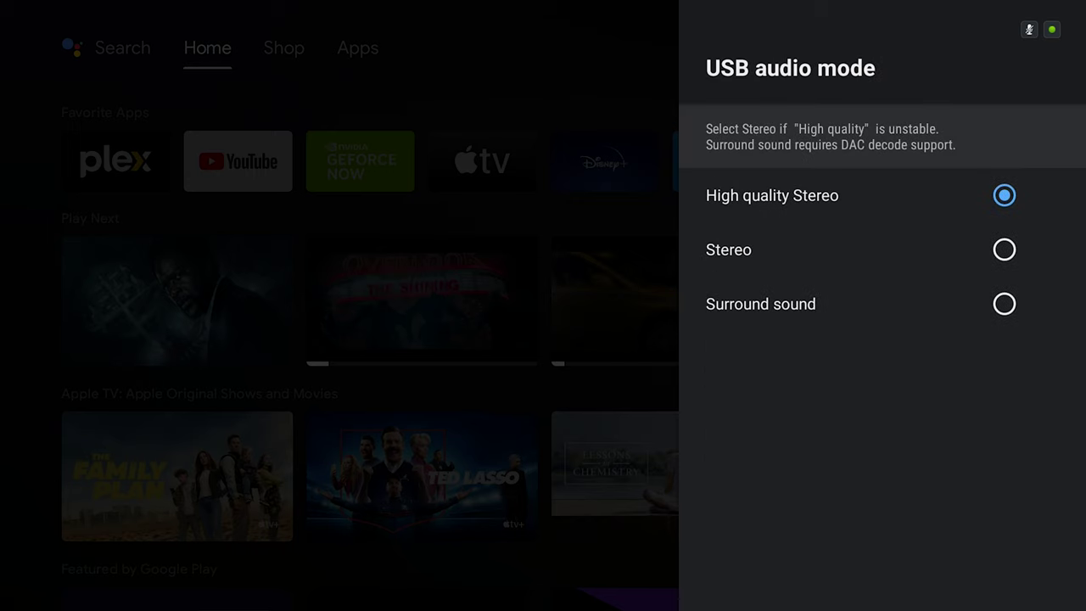
key("Down")
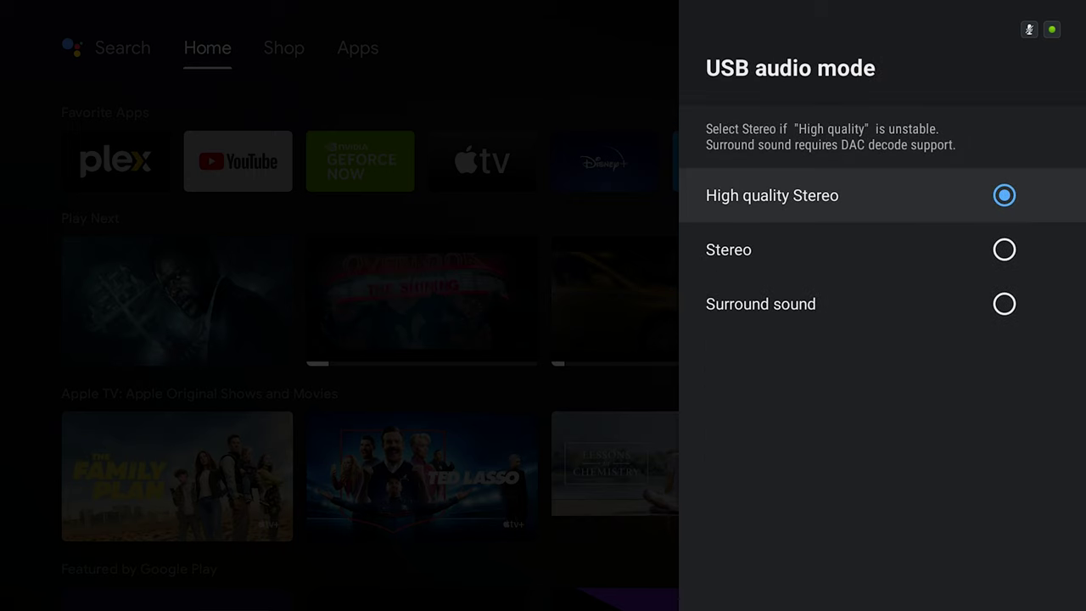
key("Return")
- Review the audio matching, comfort noise, volume control warning and Dolby audio processing options in the advanced sound settings
key("Down")
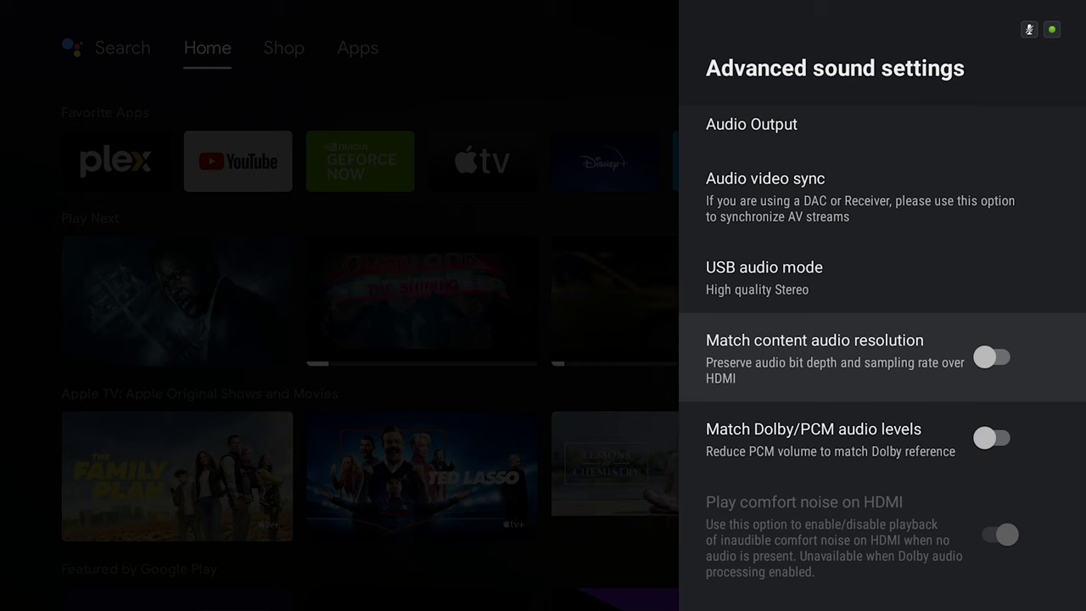
key("Down")
key("Down")
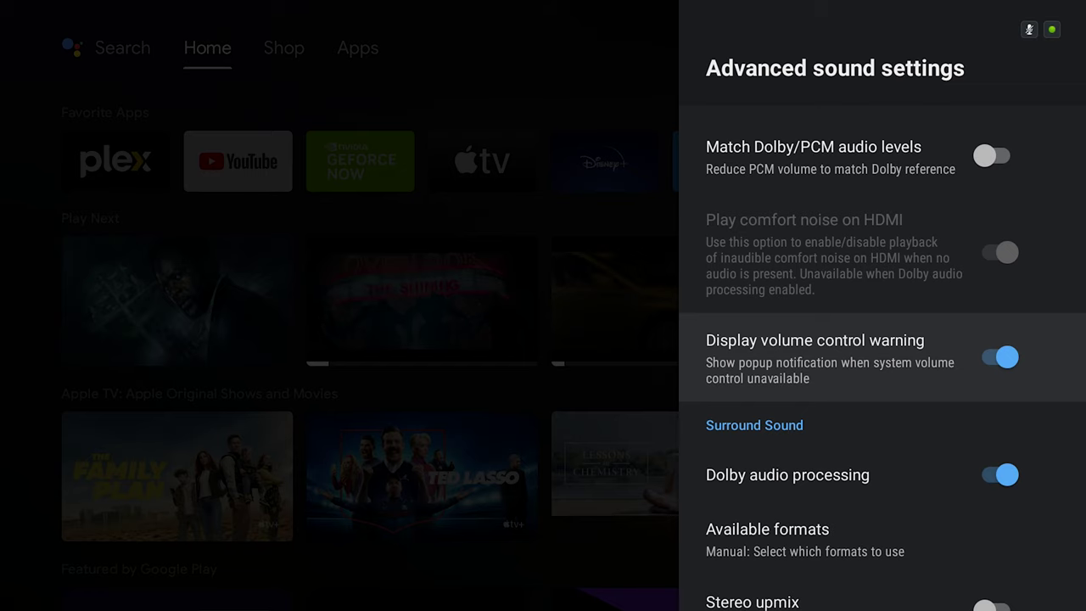
key("Down")
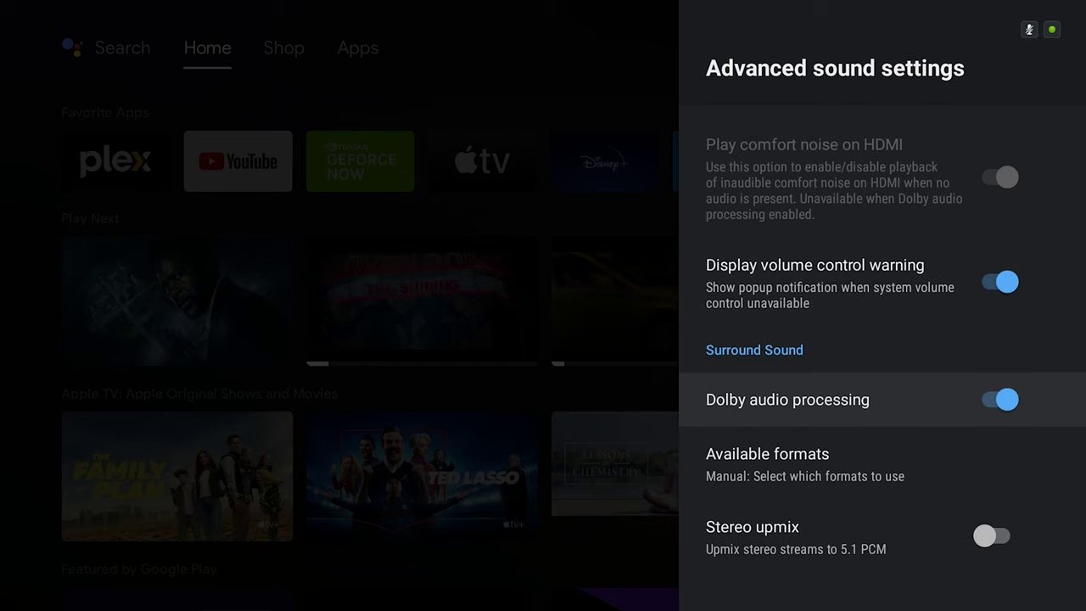
- Open the Available formats settings and look through the Auto, Manual and None modes and the individual surround formats
key("Down")
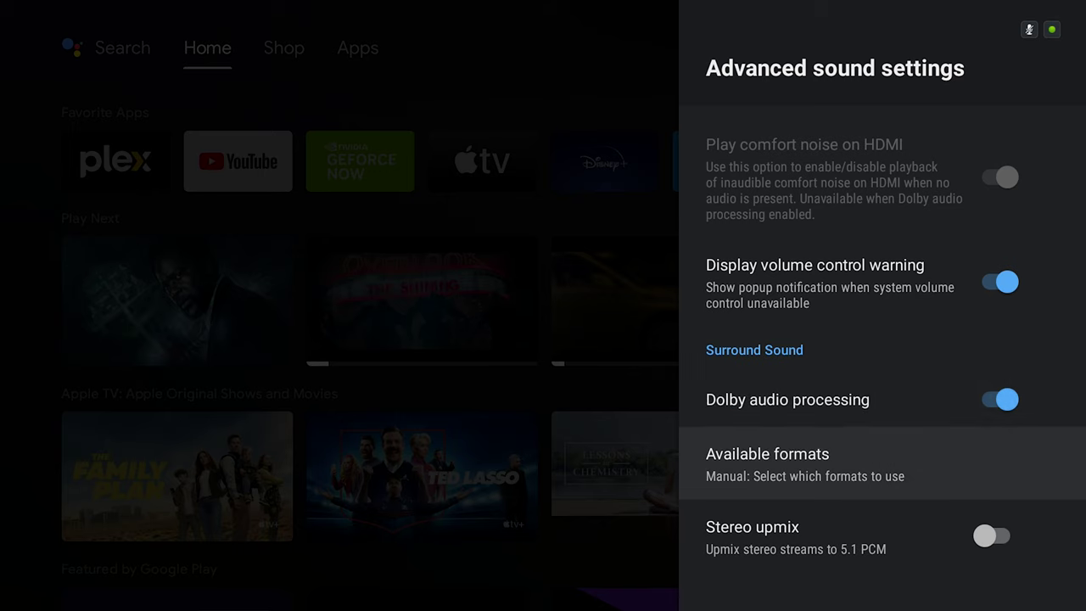
key("Return")
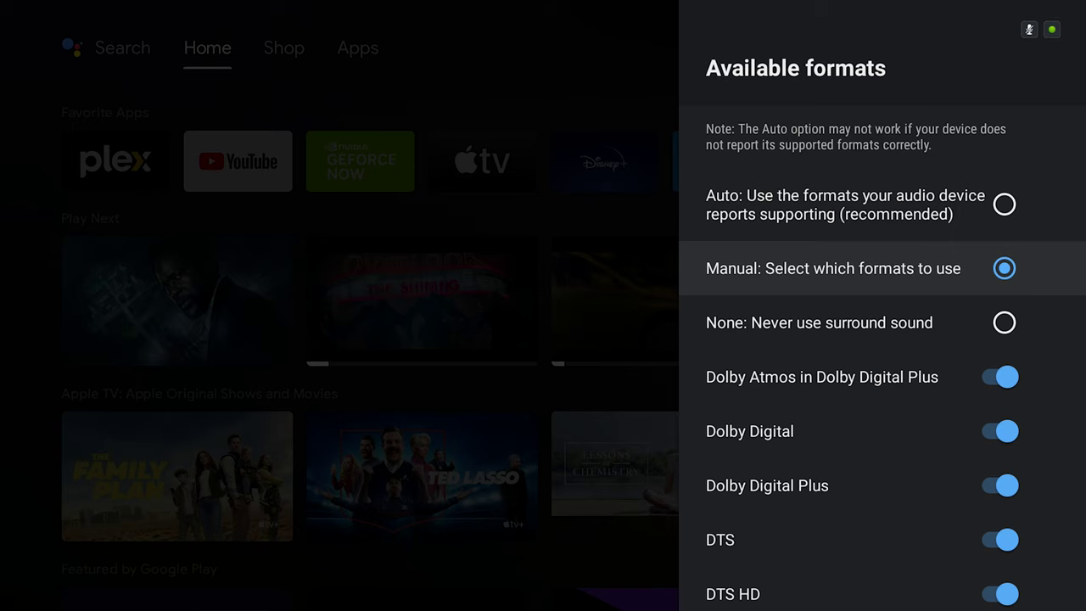
key("Down")
key("Down")
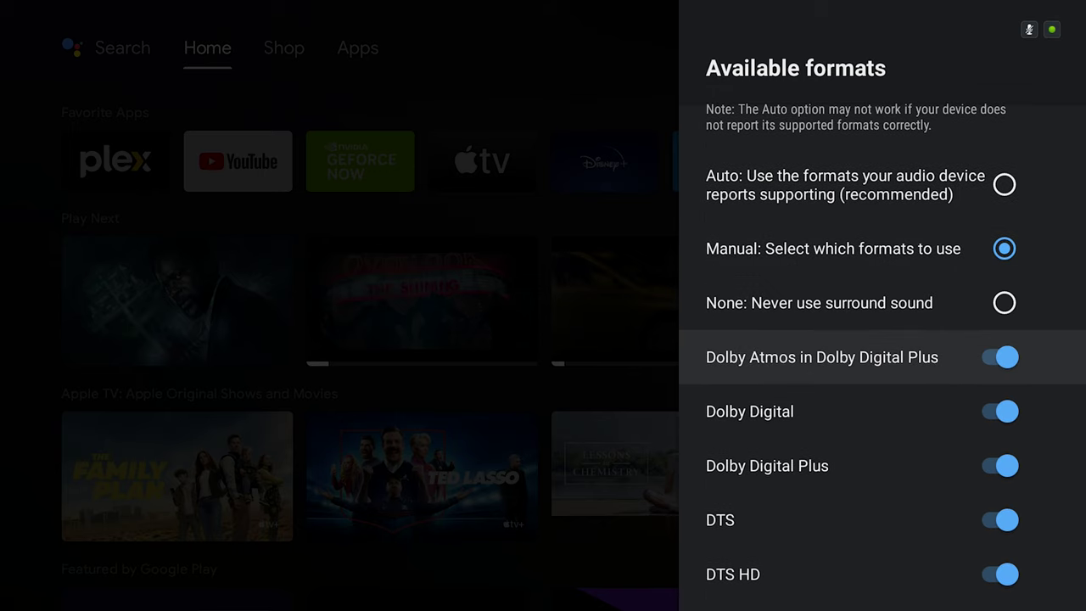
key("Down")
key("Down")
key("Down")
key("Down")
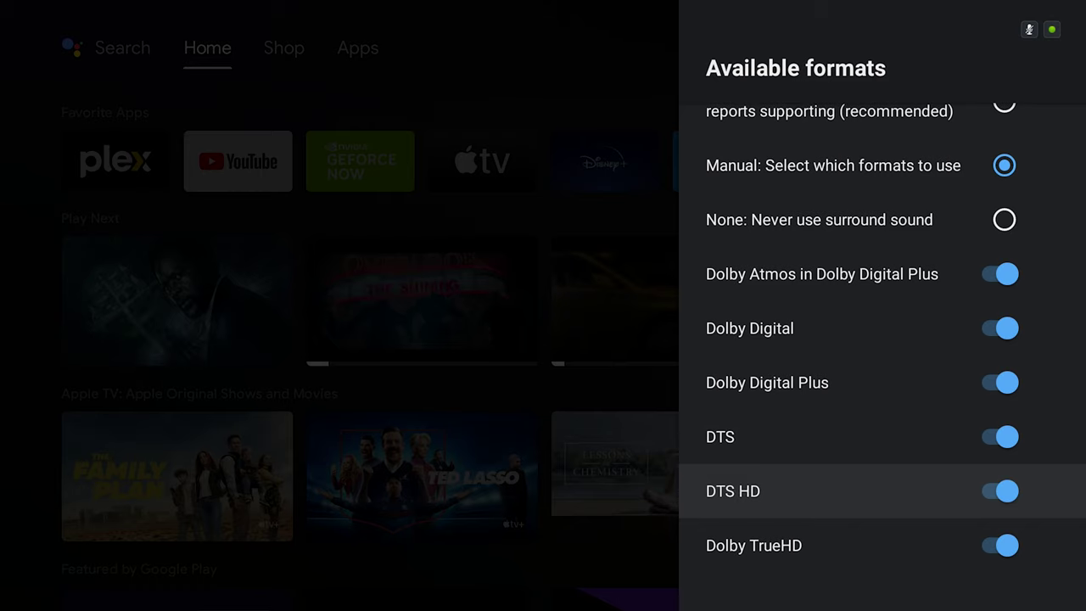
- Examine the Dolby Digital, Dolby Digital Plus, DTS, DTS HD and Dolby TrueHD entries, then return to the advanced sound settings
key("Up")
key("Up")
key("Up")
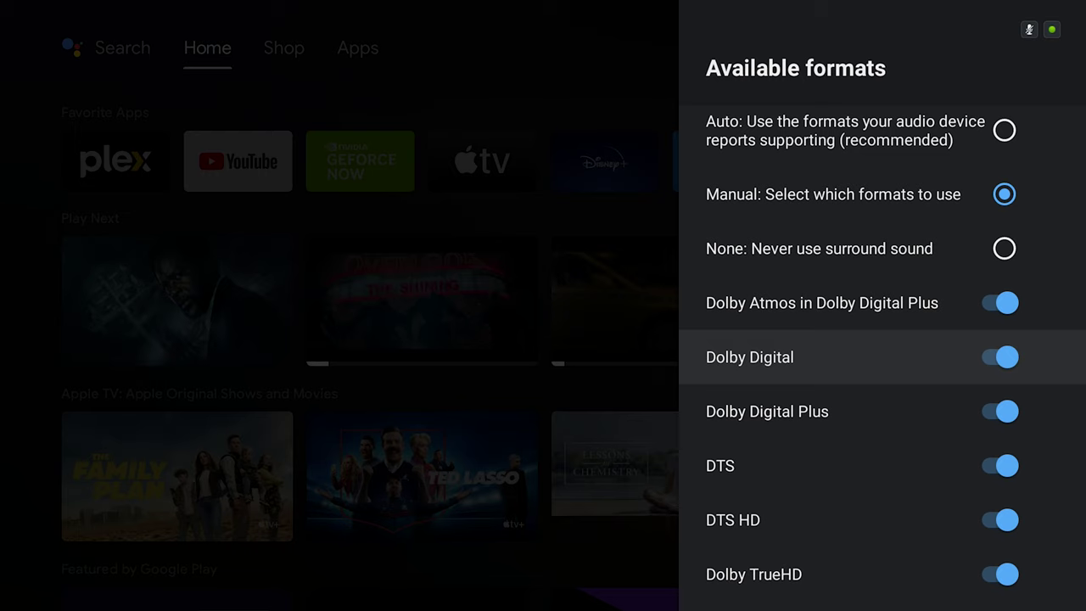
key("Down")
key("Down")
key("Down")
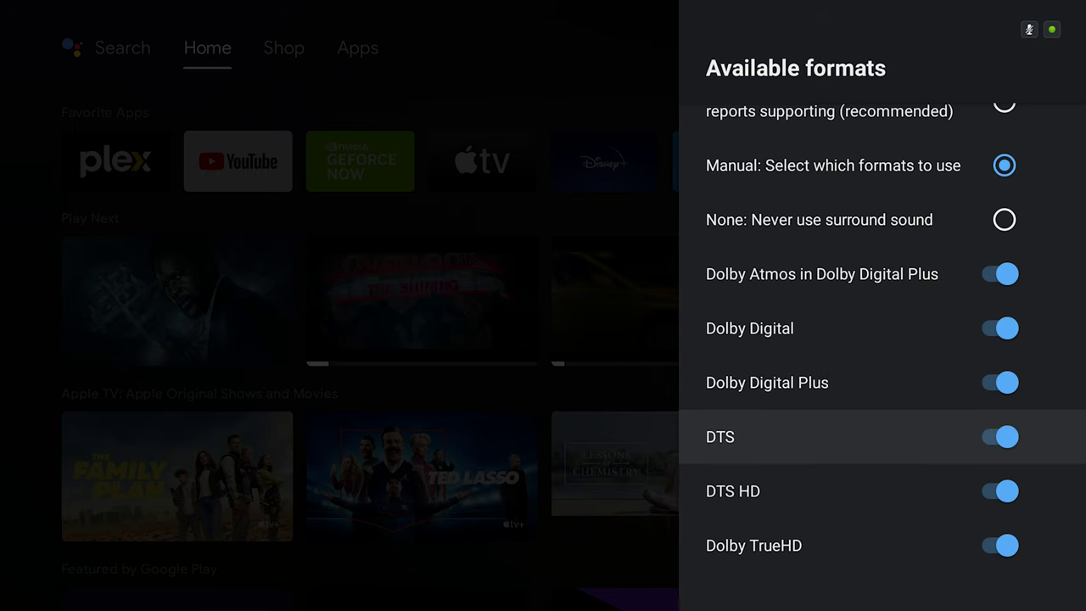
key("Down")
key("Down")
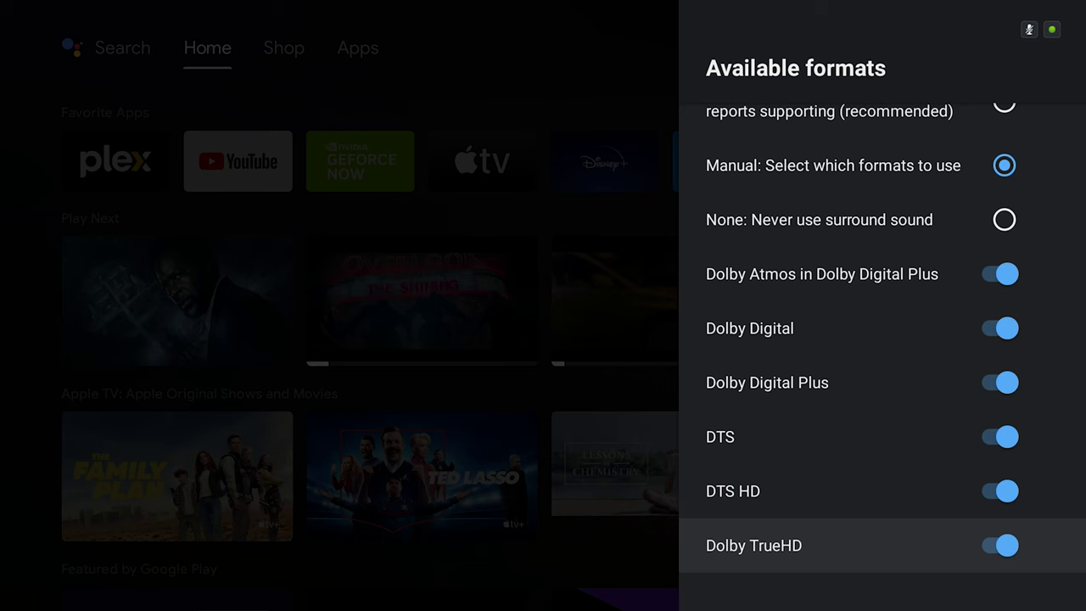
key("Escape")
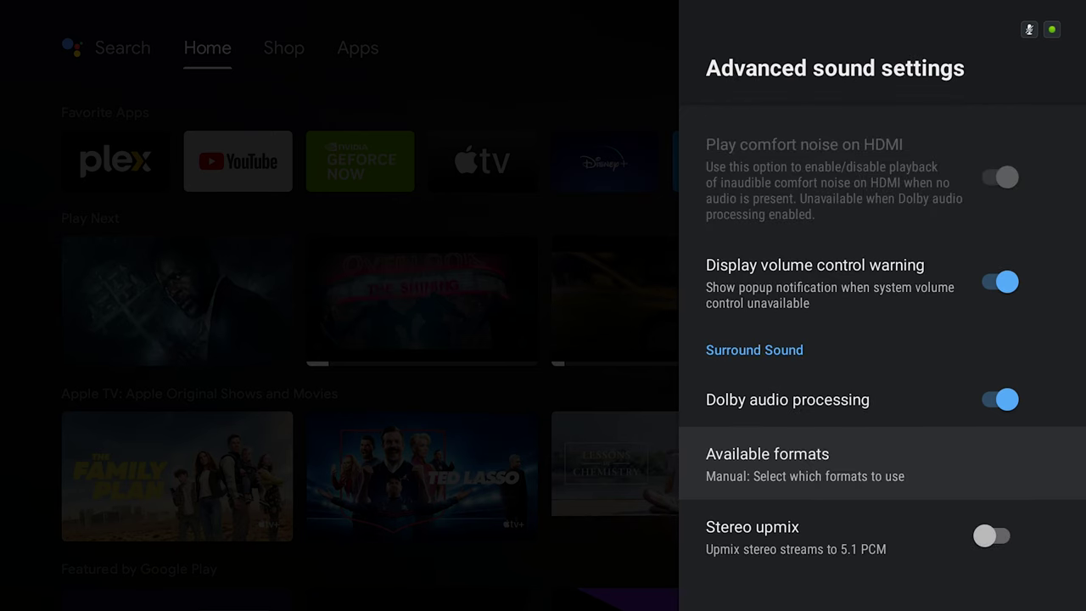
- Leave the advanced sound settings, check the HDMI-CEC Enable option, and return to Device Preferences
key("Escape")
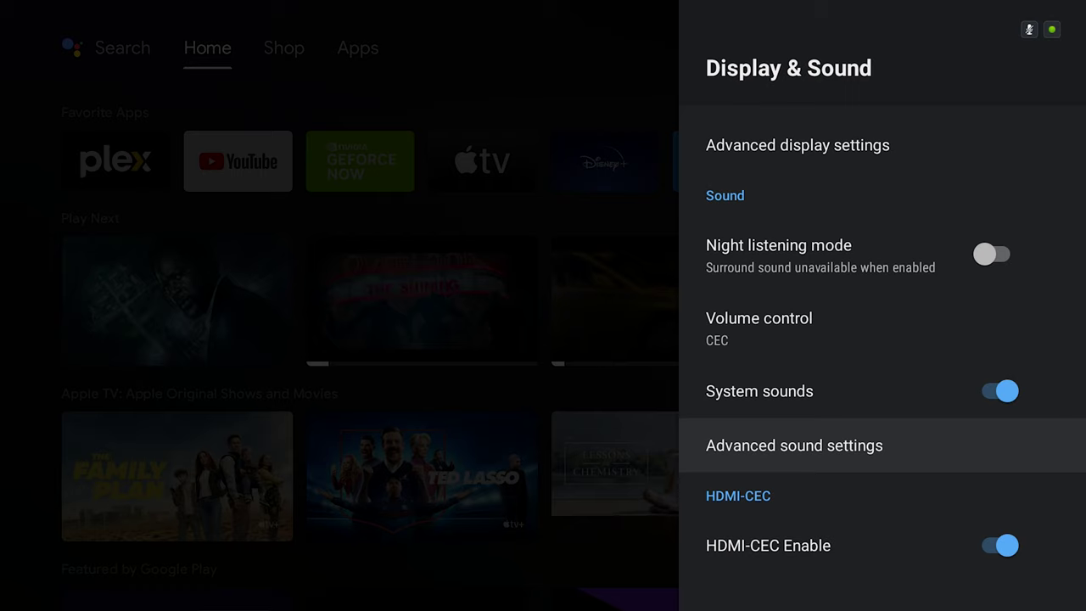
key("Down")
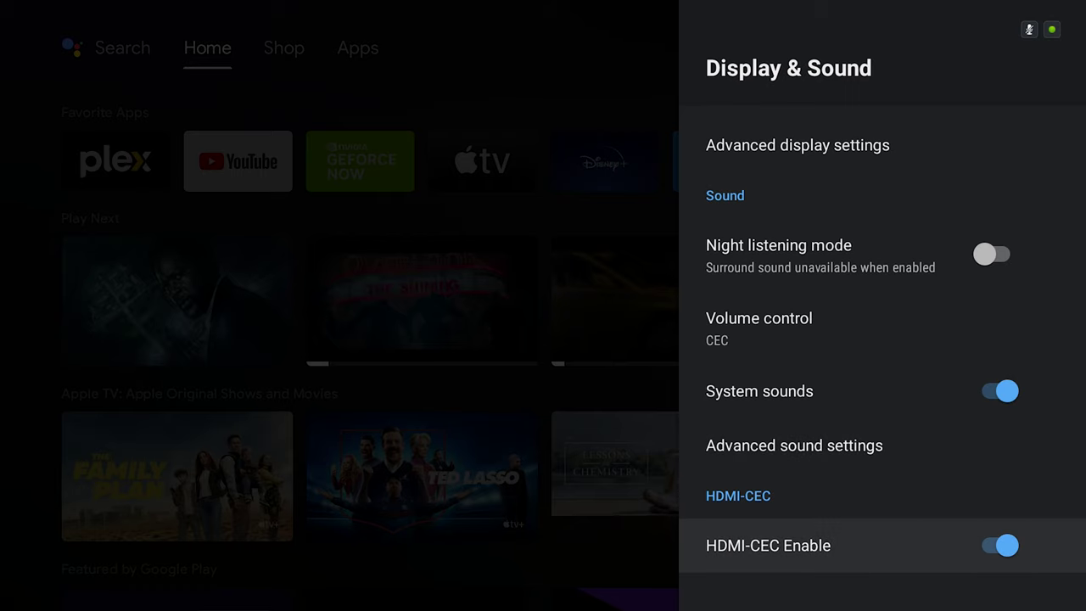
key("Escape")
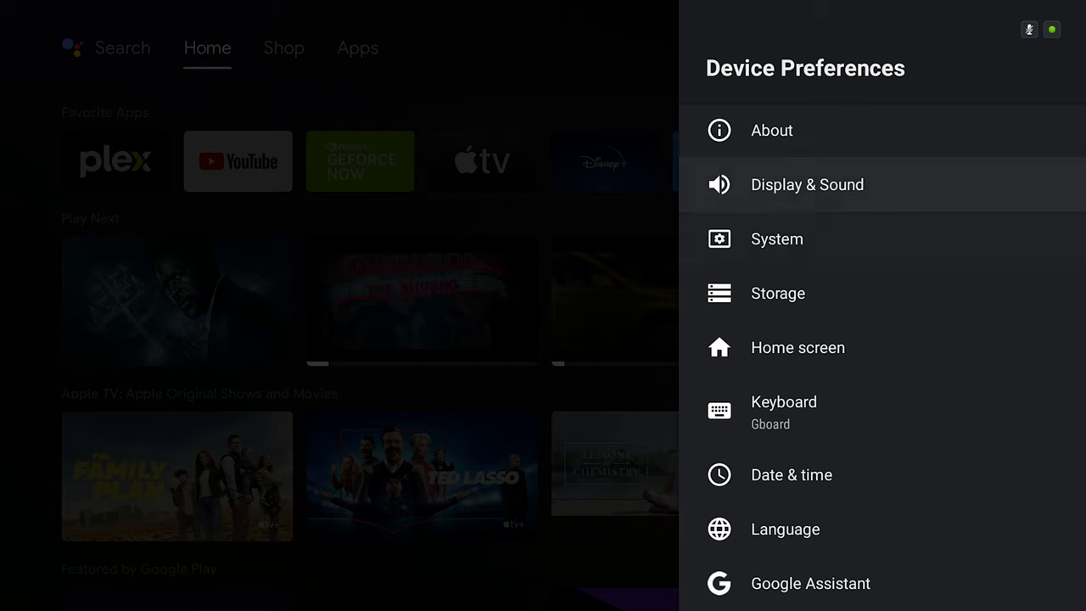
key("Down")
key("Up")
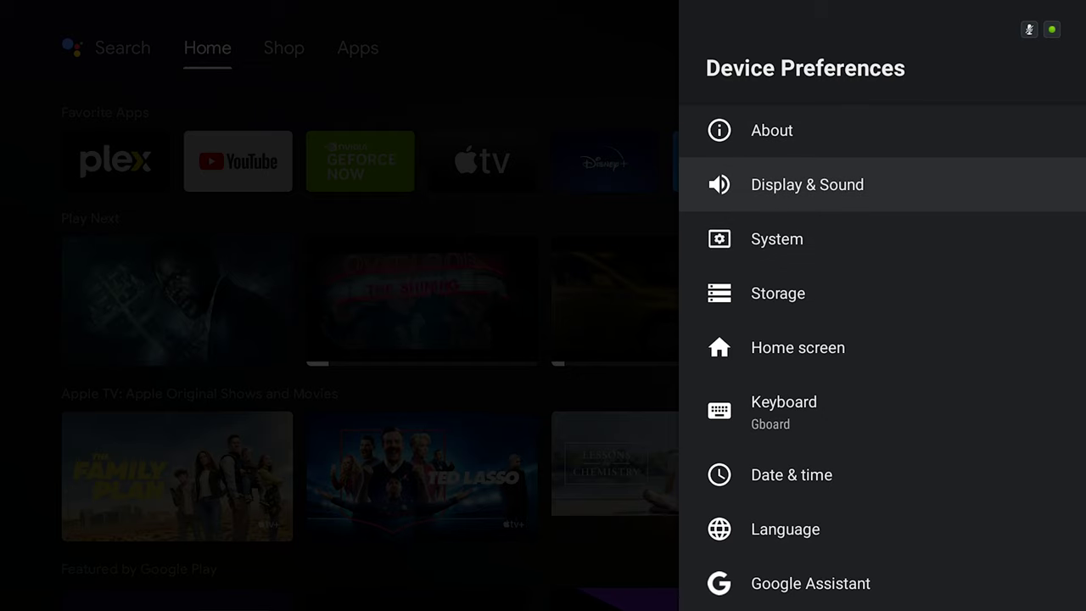